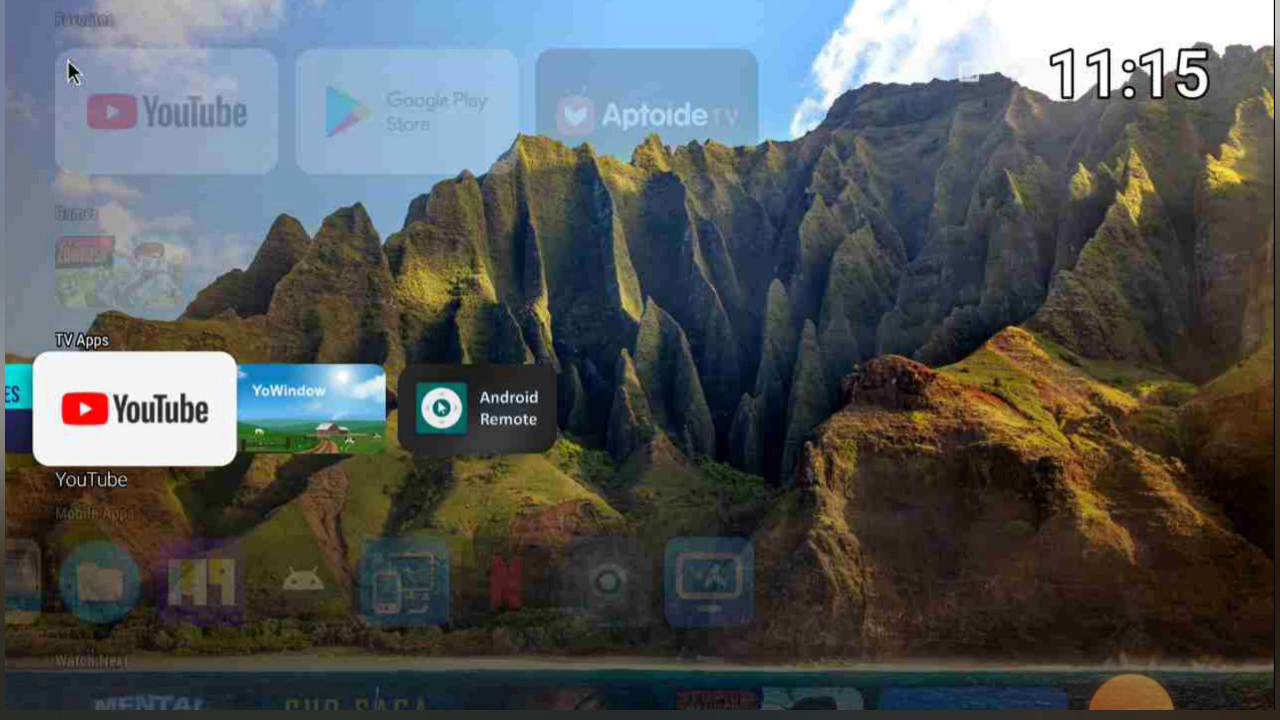
- Open the Google Play Store from the Favorites row of the TV launcher
key("Up")
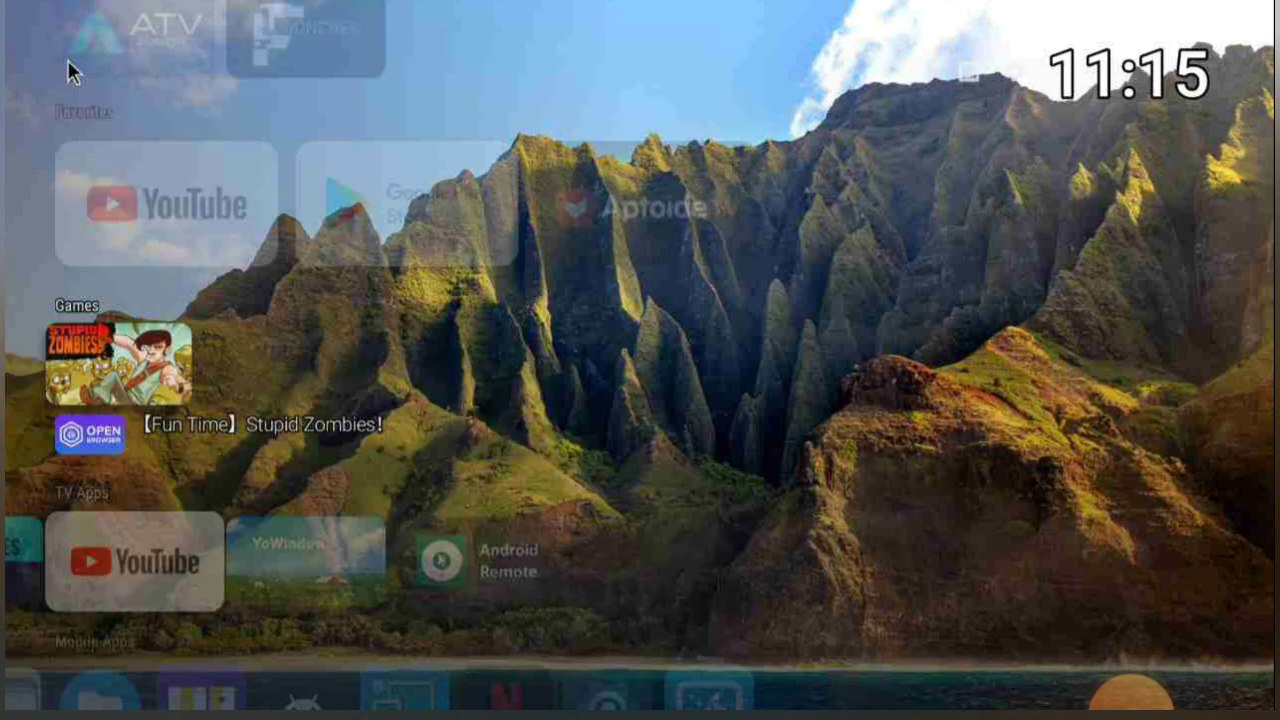
key("Up")
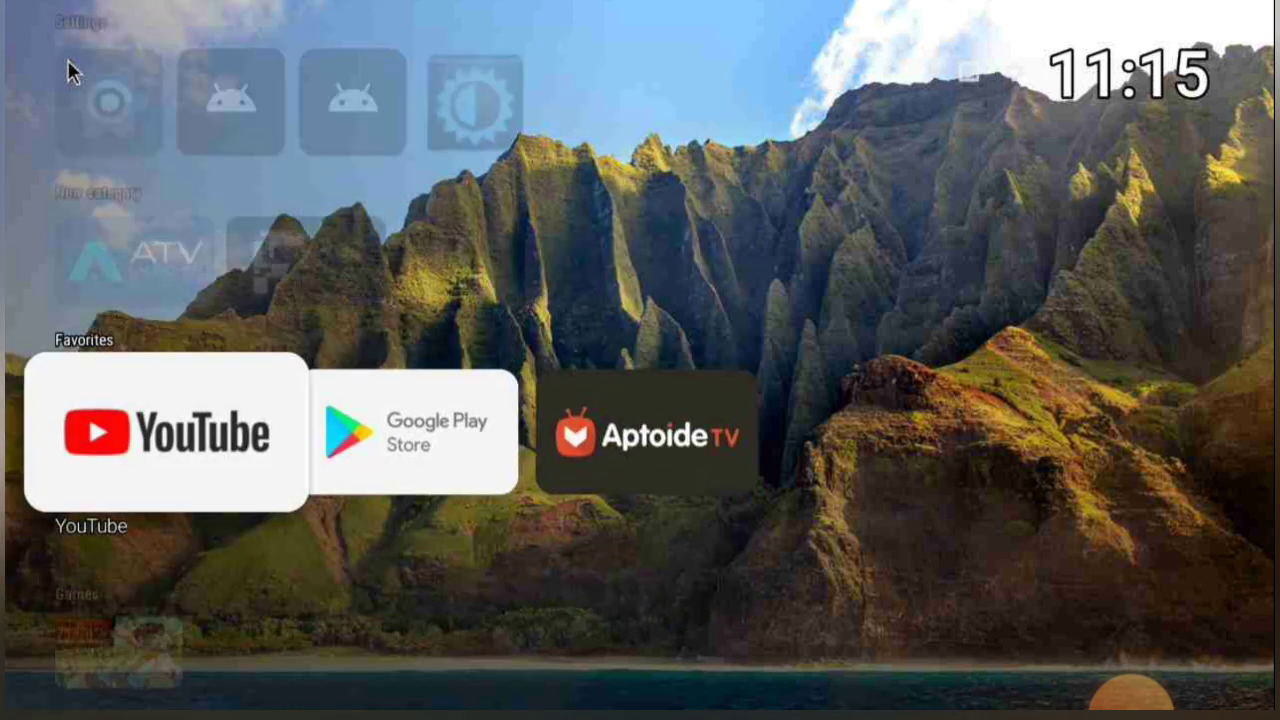
key("Right")
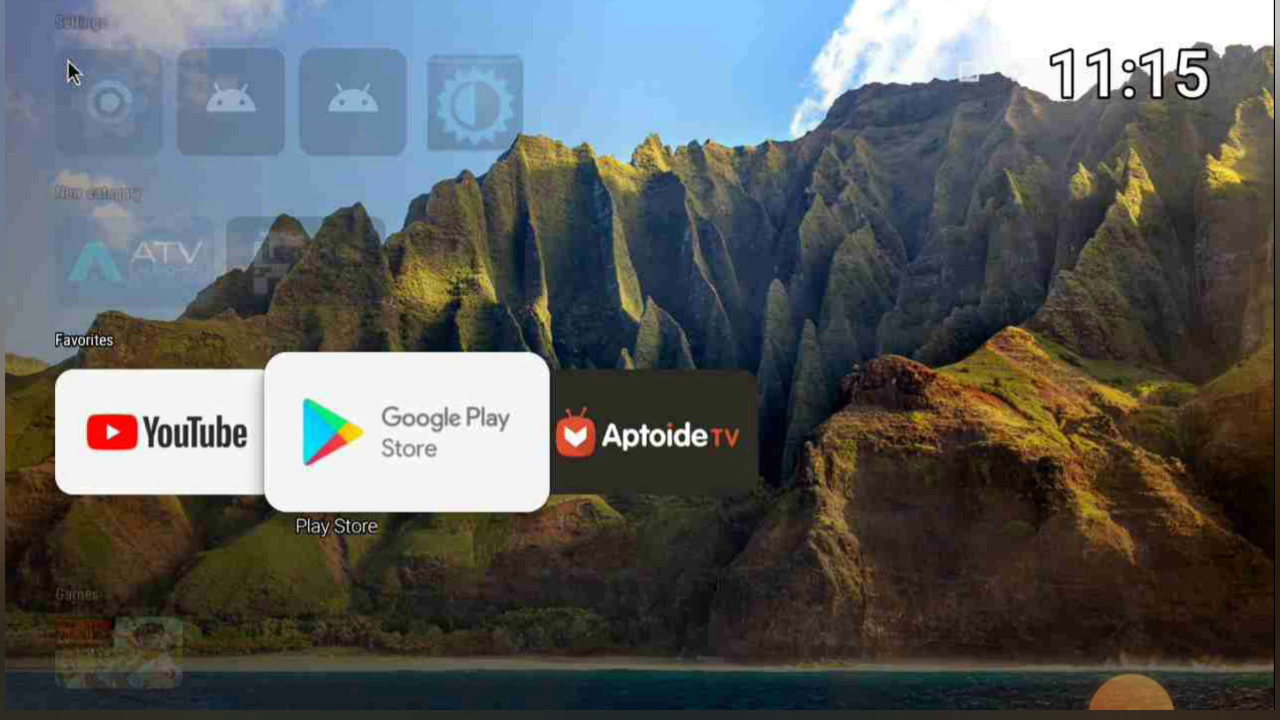
key("Return")
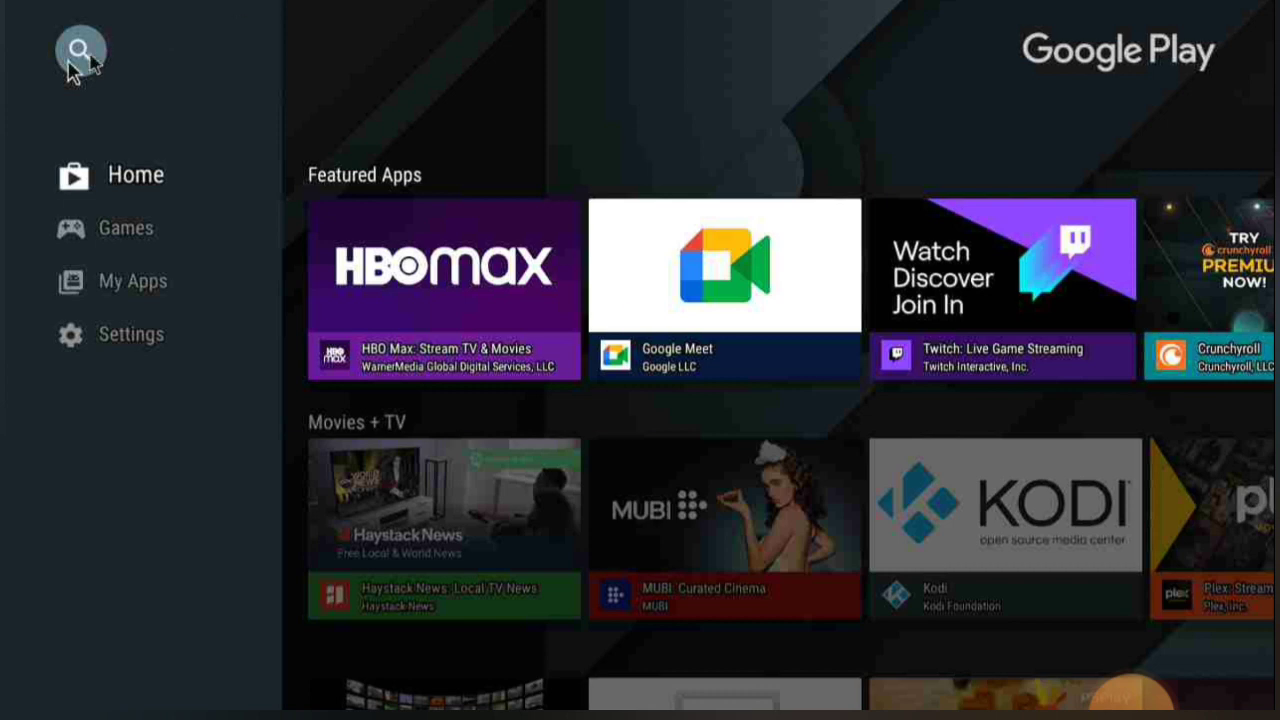
- Search Google Play for Downloader by AFTVnews and launch it from its store page
left_click(80, 55)
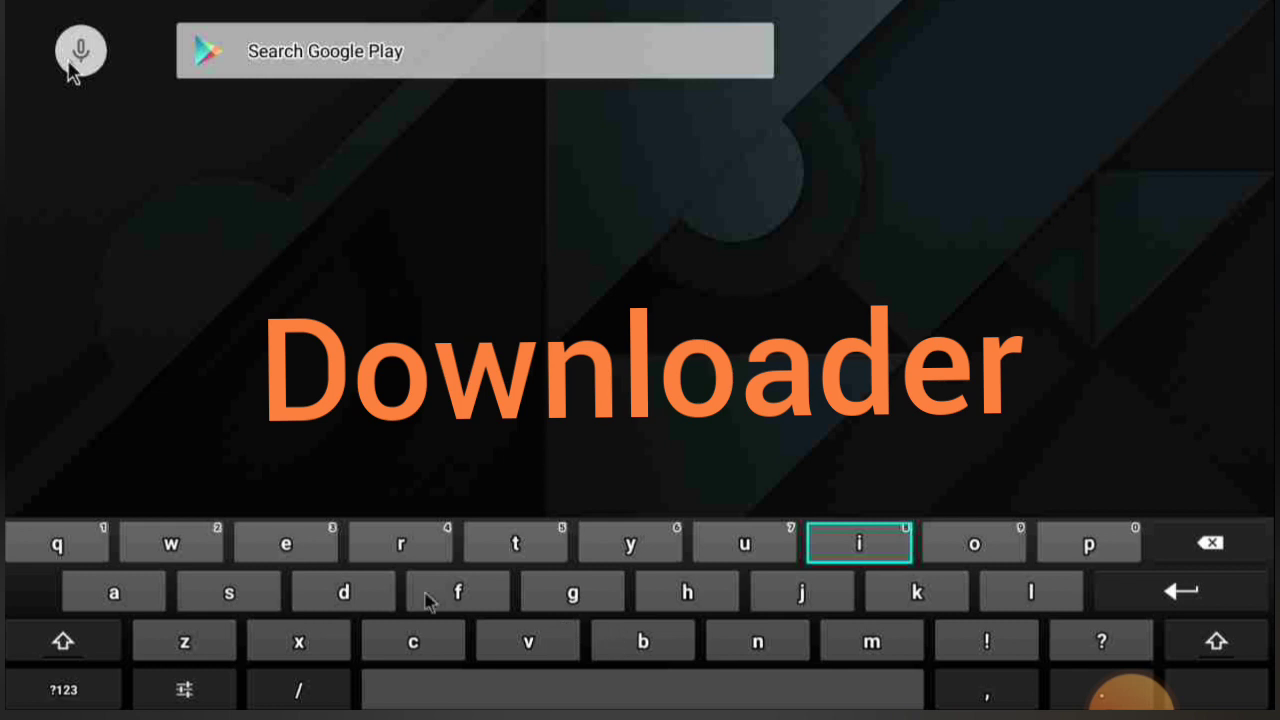
left_click(346, 592)
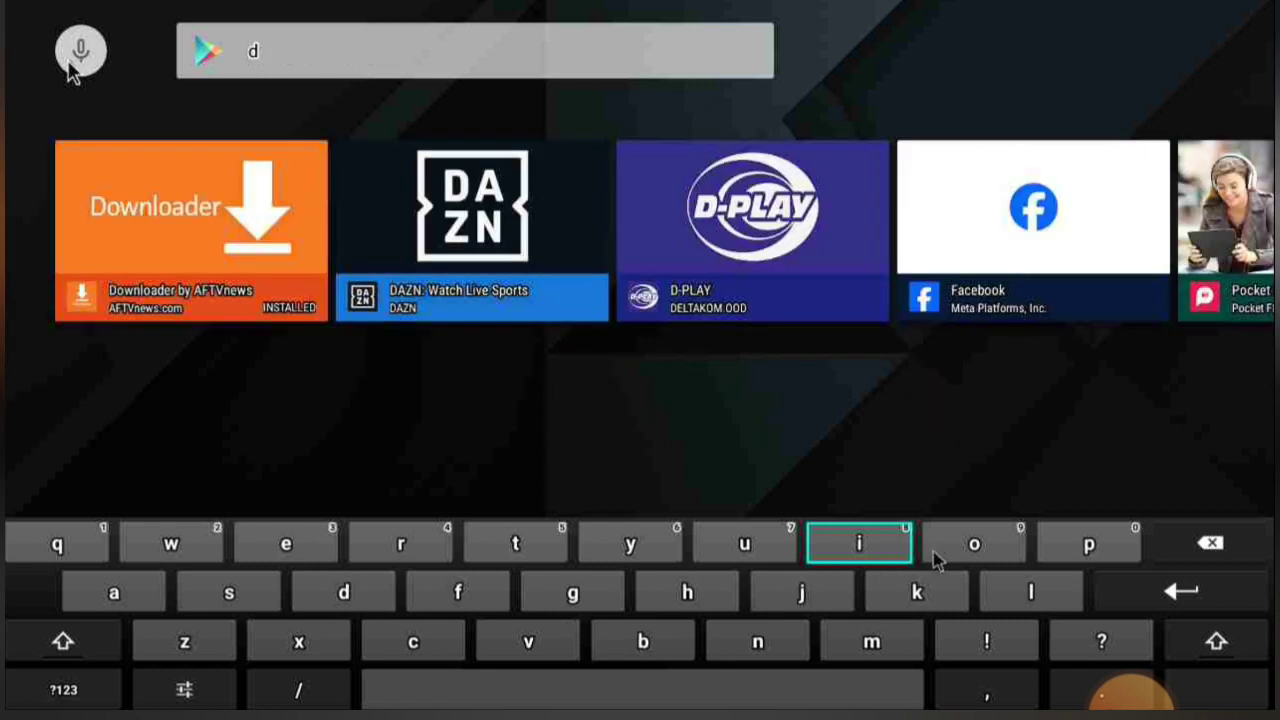
left_click(190, 207)
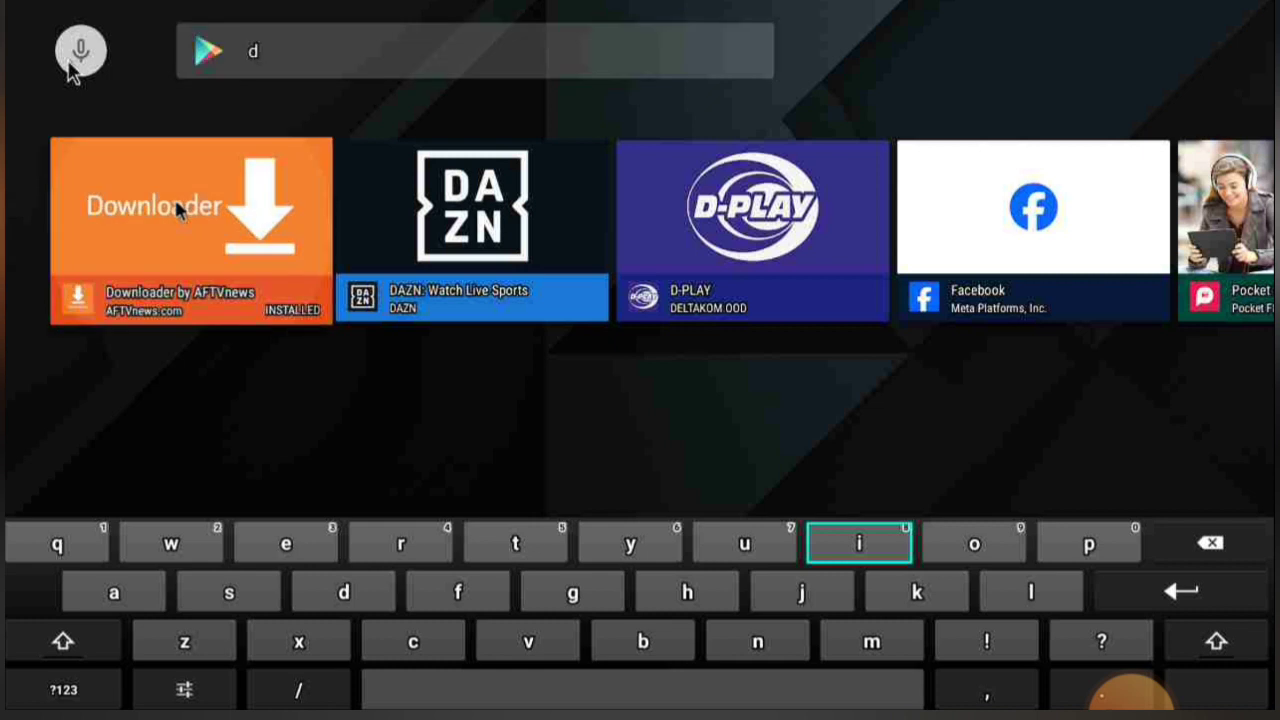
left_click(226, 231)
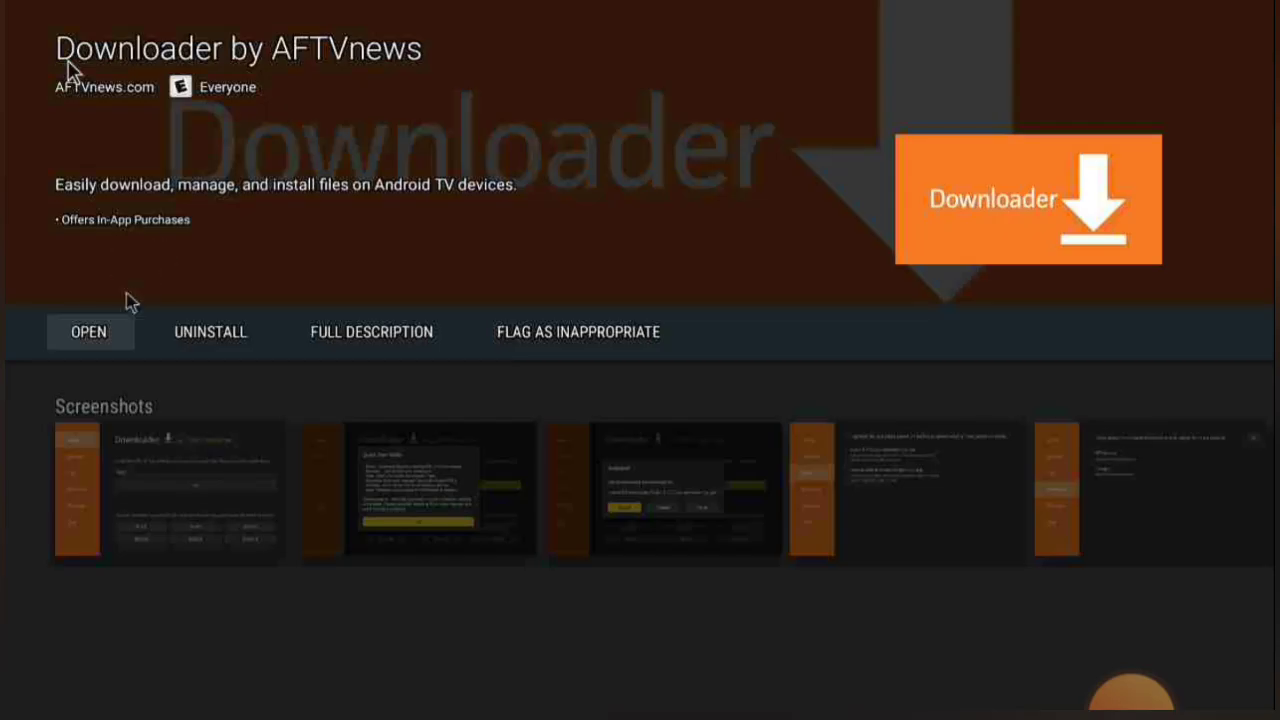
left_click(88, 332)
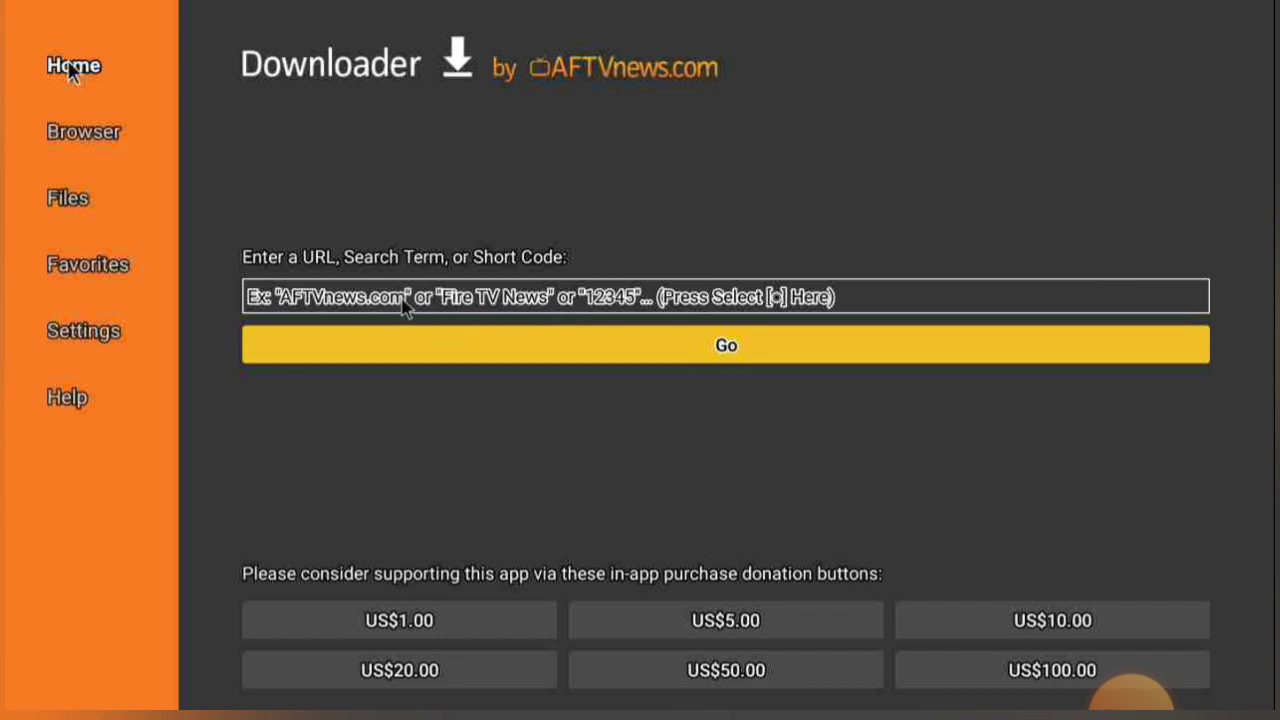
key("Up")
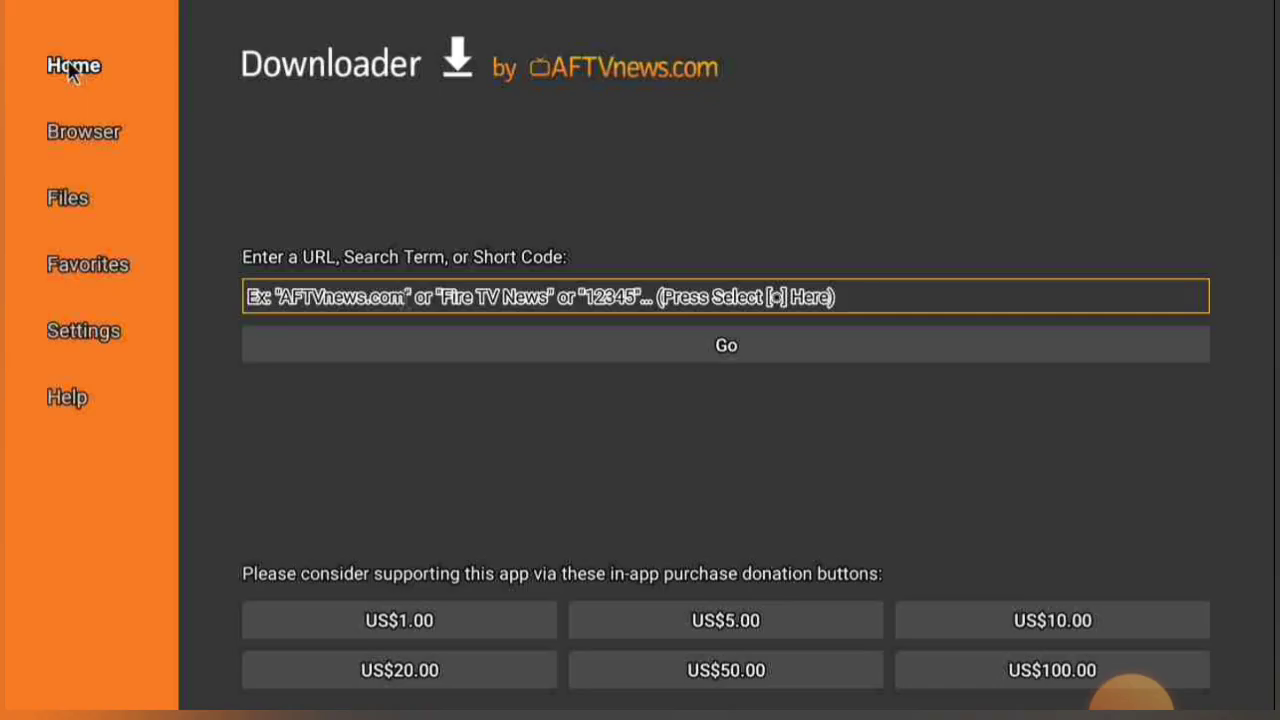
left_click(380, 302)
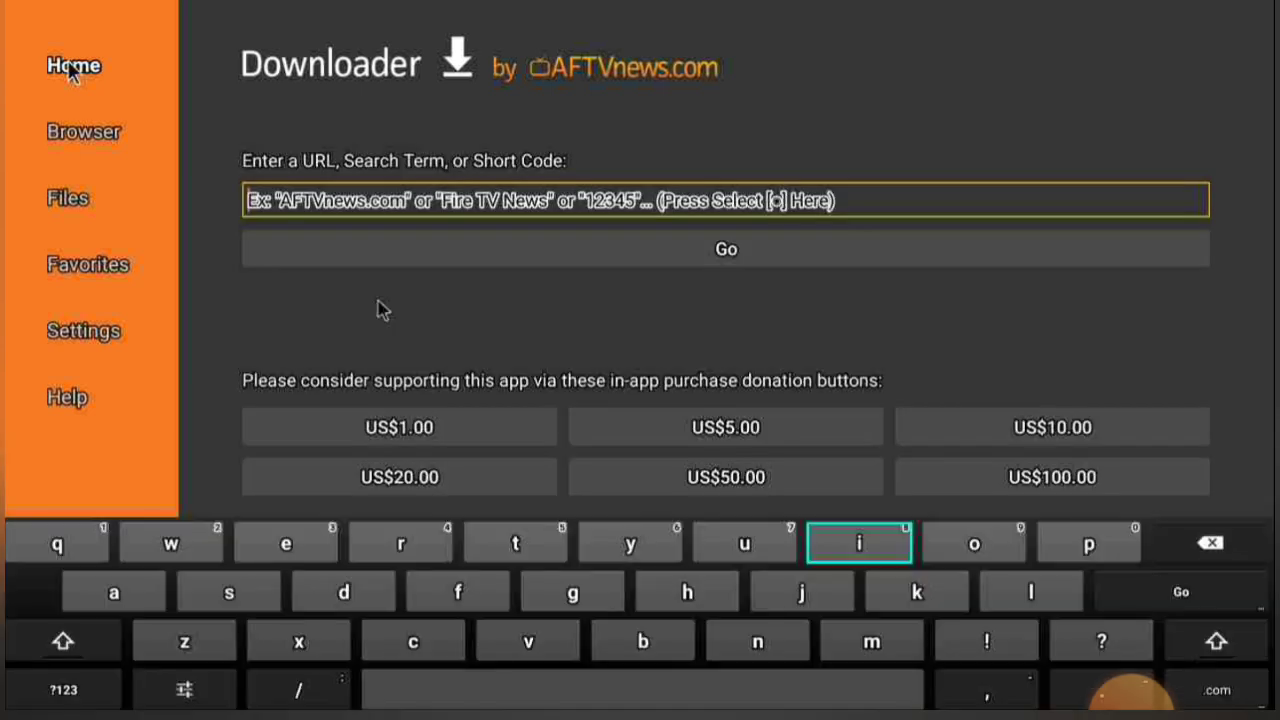
left_click(650, 598)
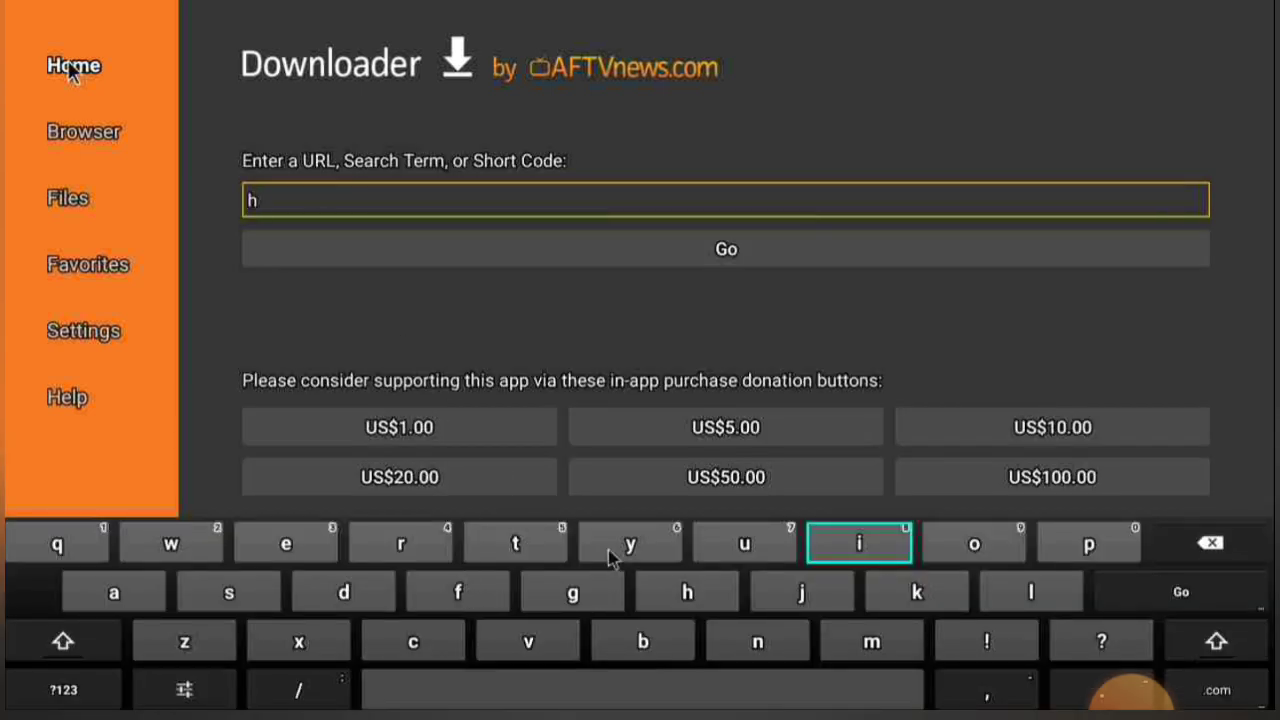
double_click(250, 200)
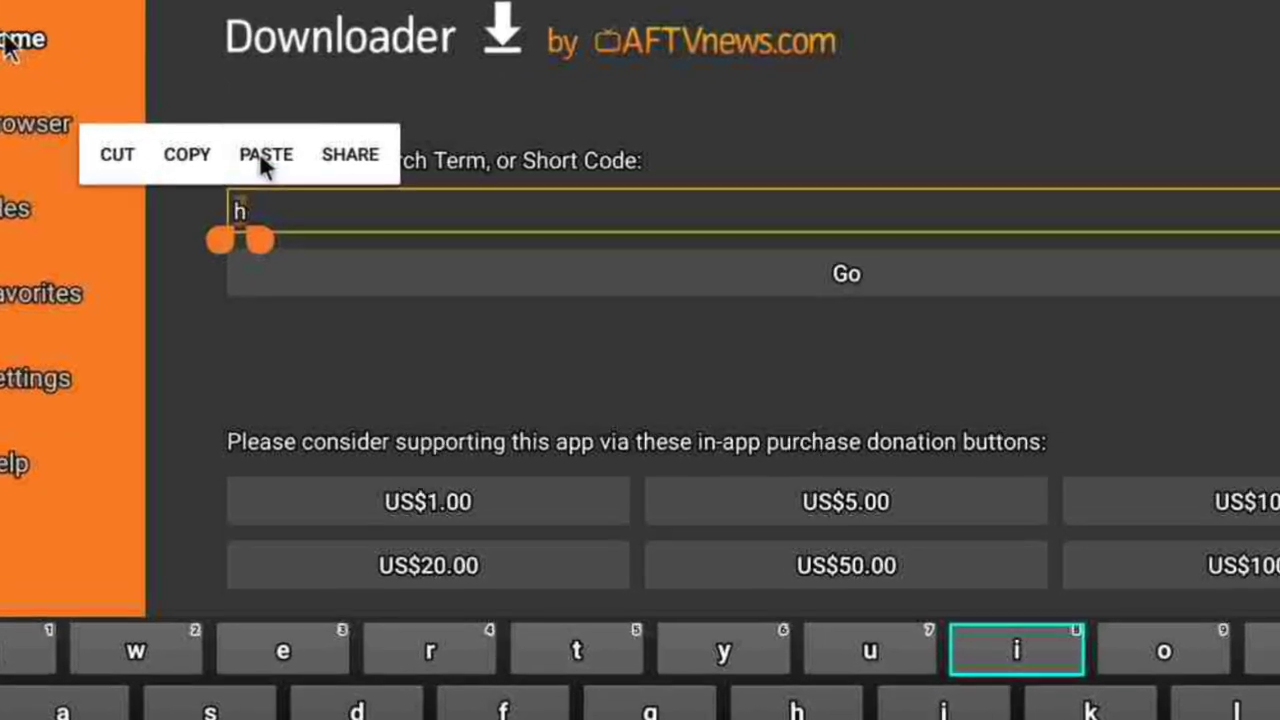
left_click(272, 156)
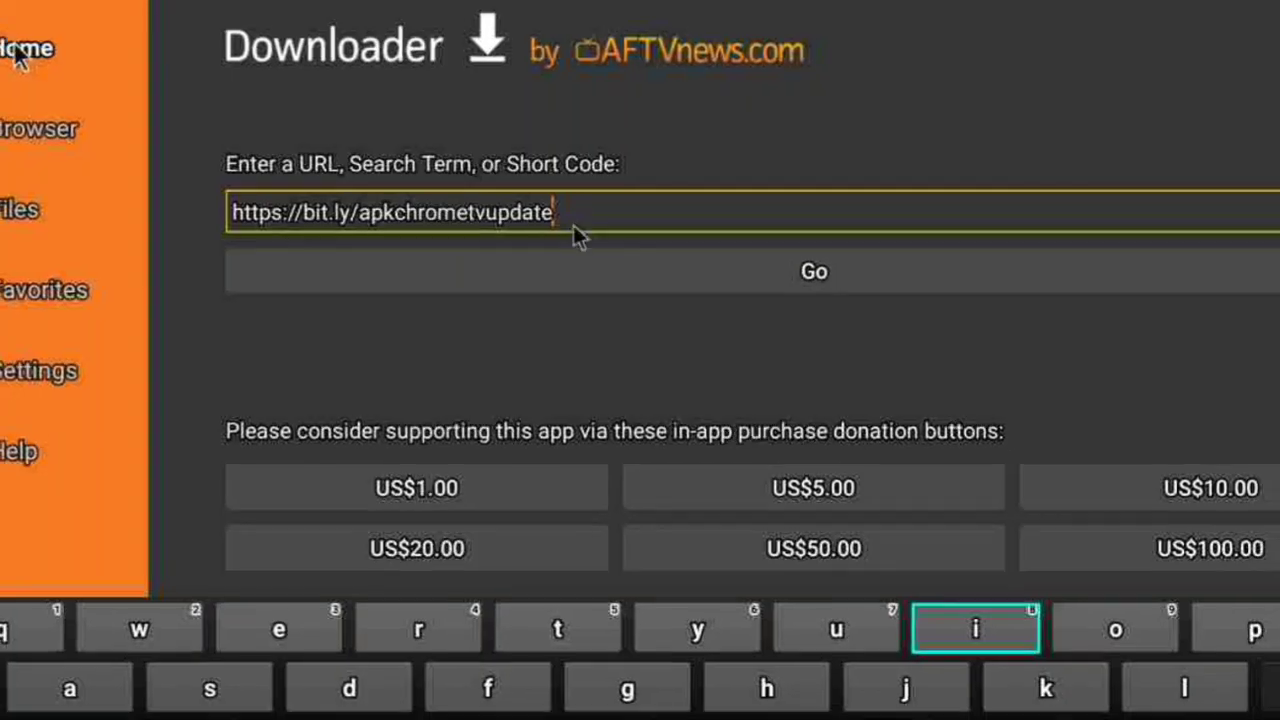
left_click(763, 271)
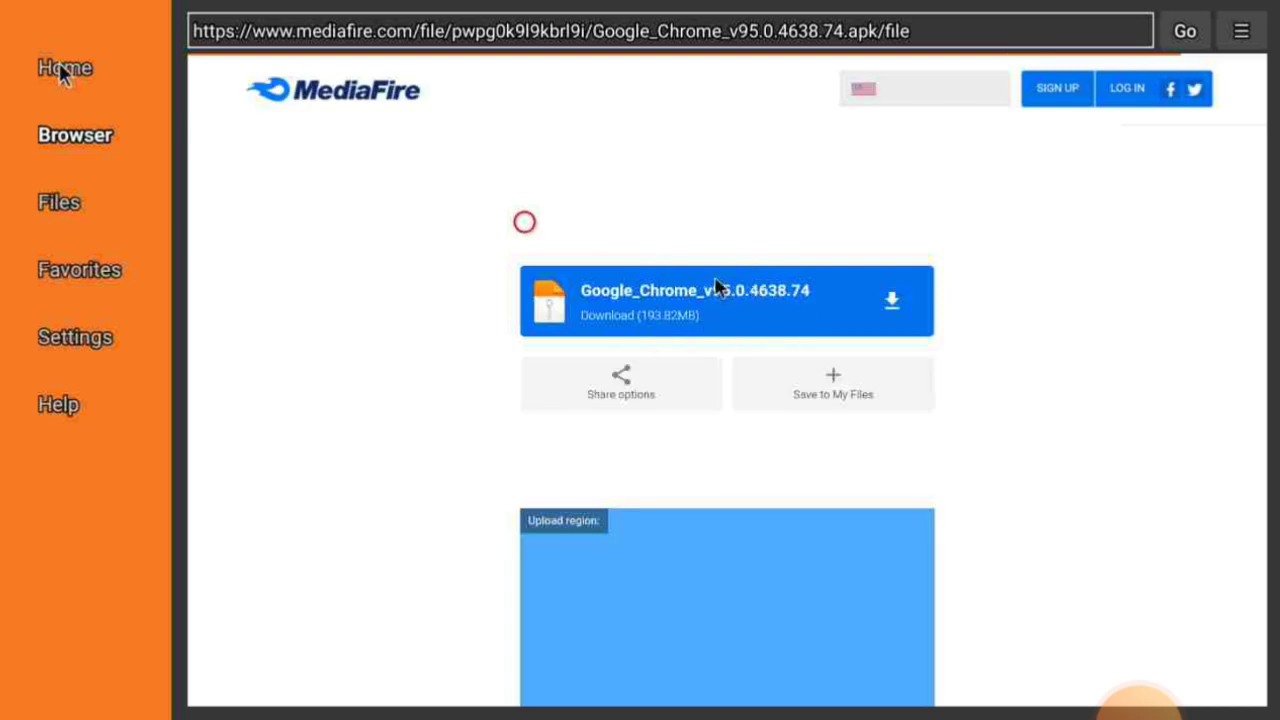
left_click(785, 302)
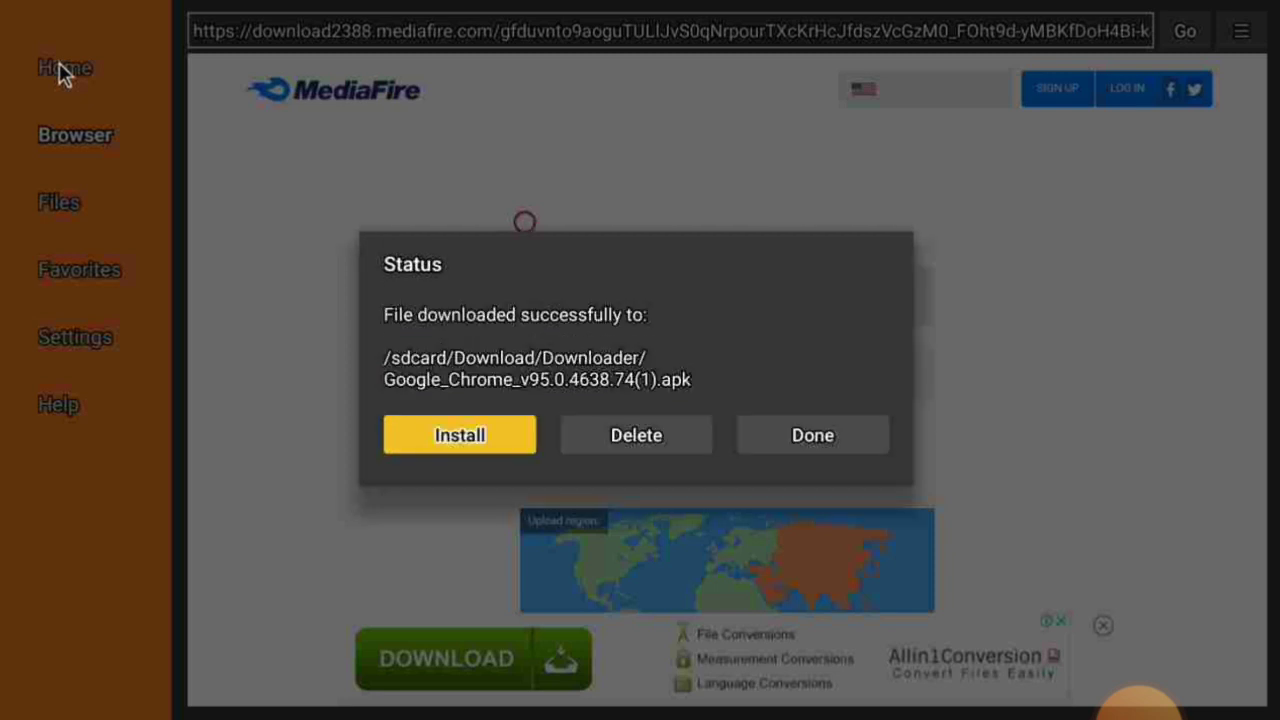
- Cancel installing the duplicate download Google_Chrome_v95.0.4638.74(1).apk and delete that file
key("Return")
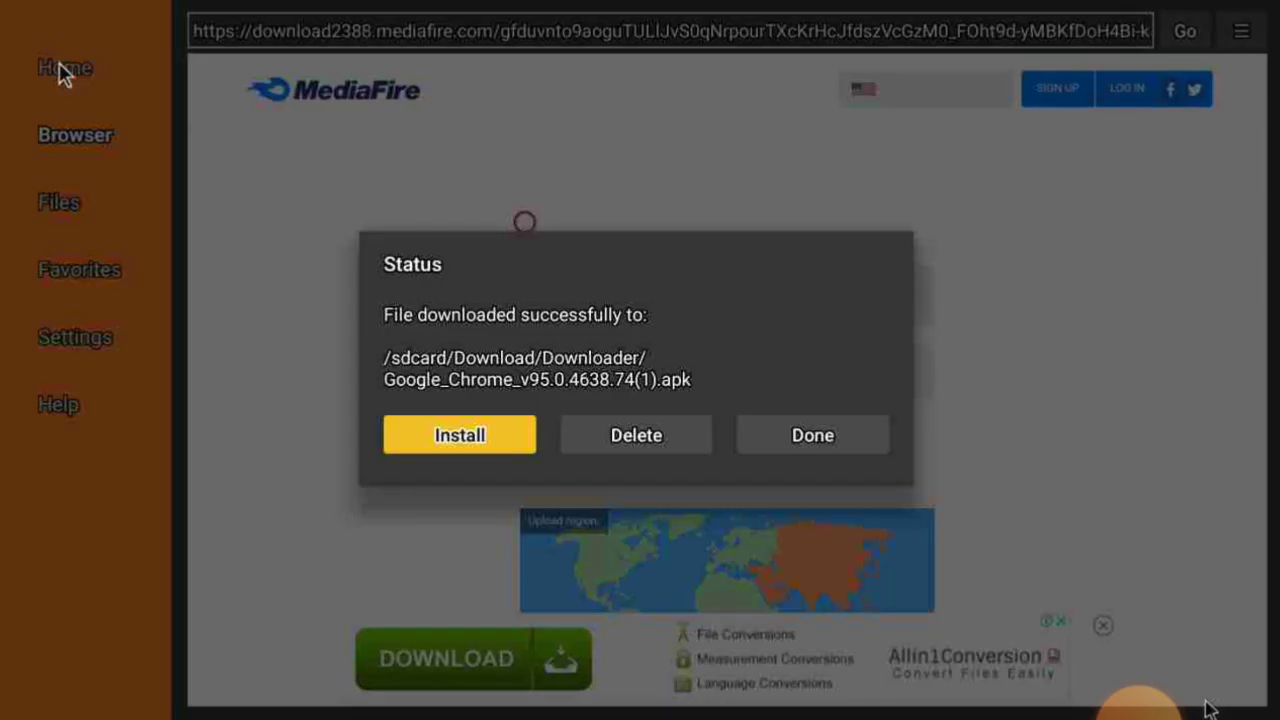
left_click(1207, 704)
left_click(665, 450)
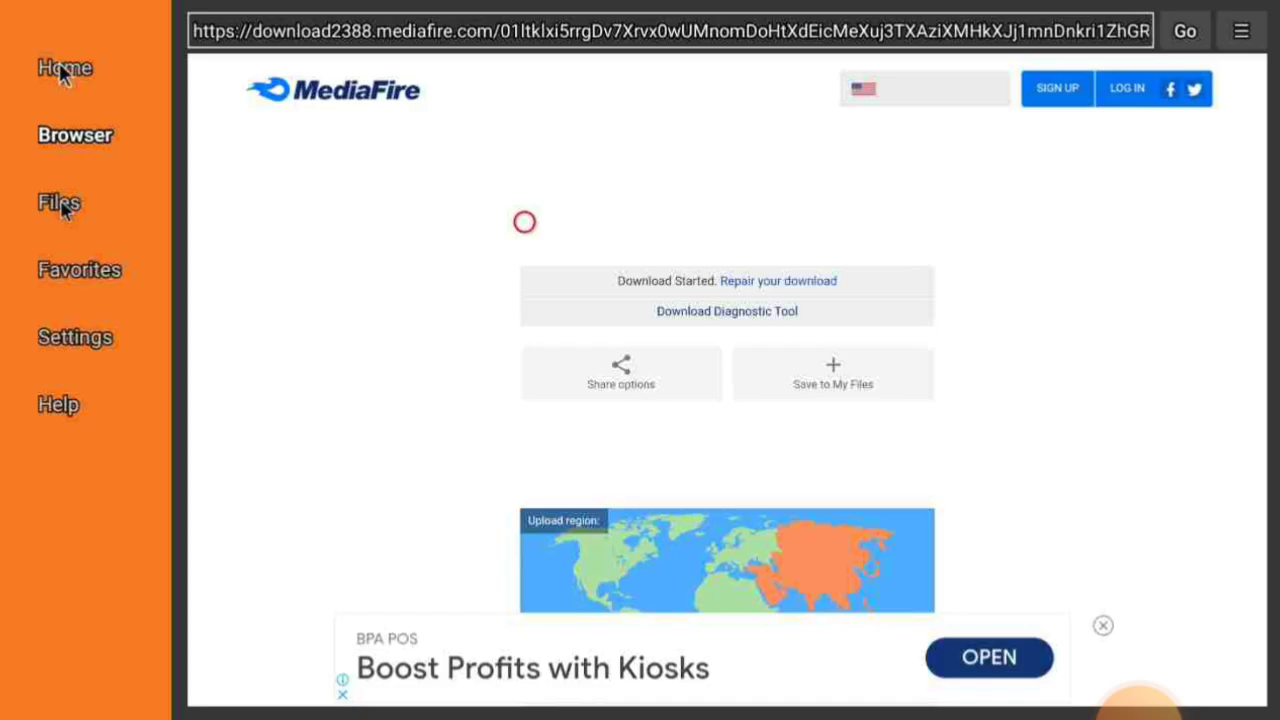
- Try to install Google_Chrome_v95.0.4638.74.apk as a Chrome update from Downloader's saved files, and close the installer
left_click(68, 216)
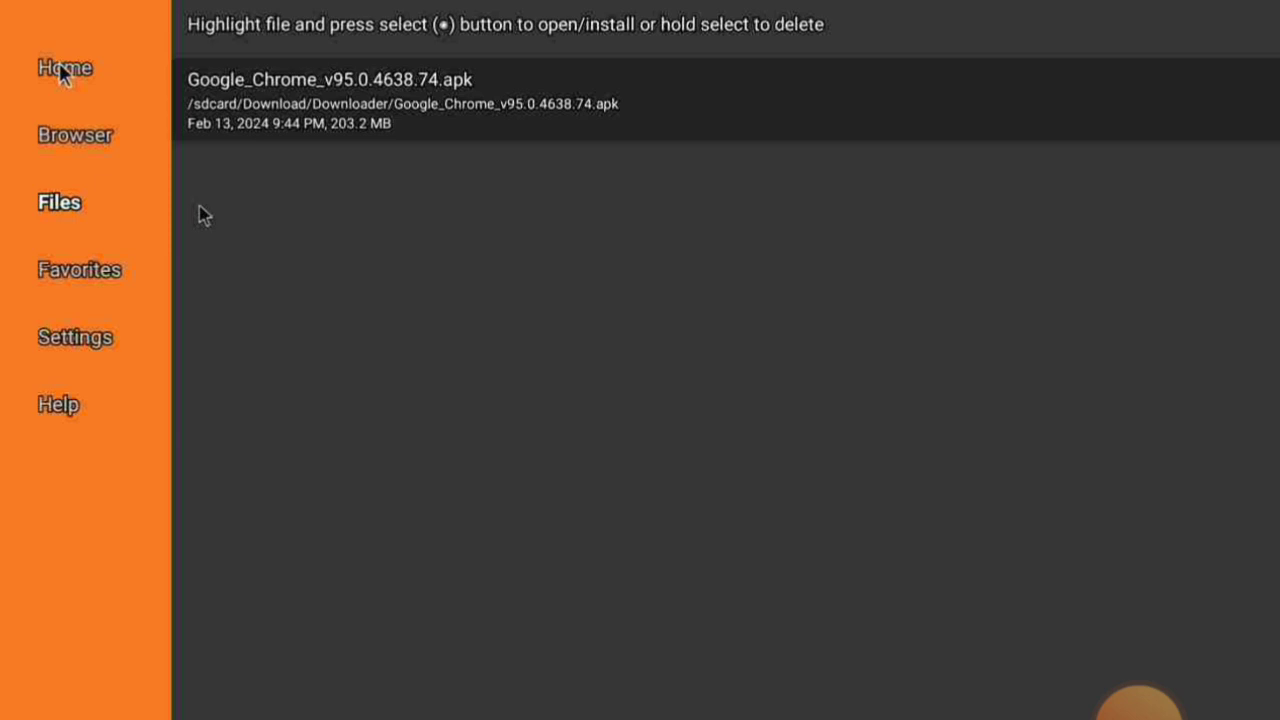
left_click(297, 90)
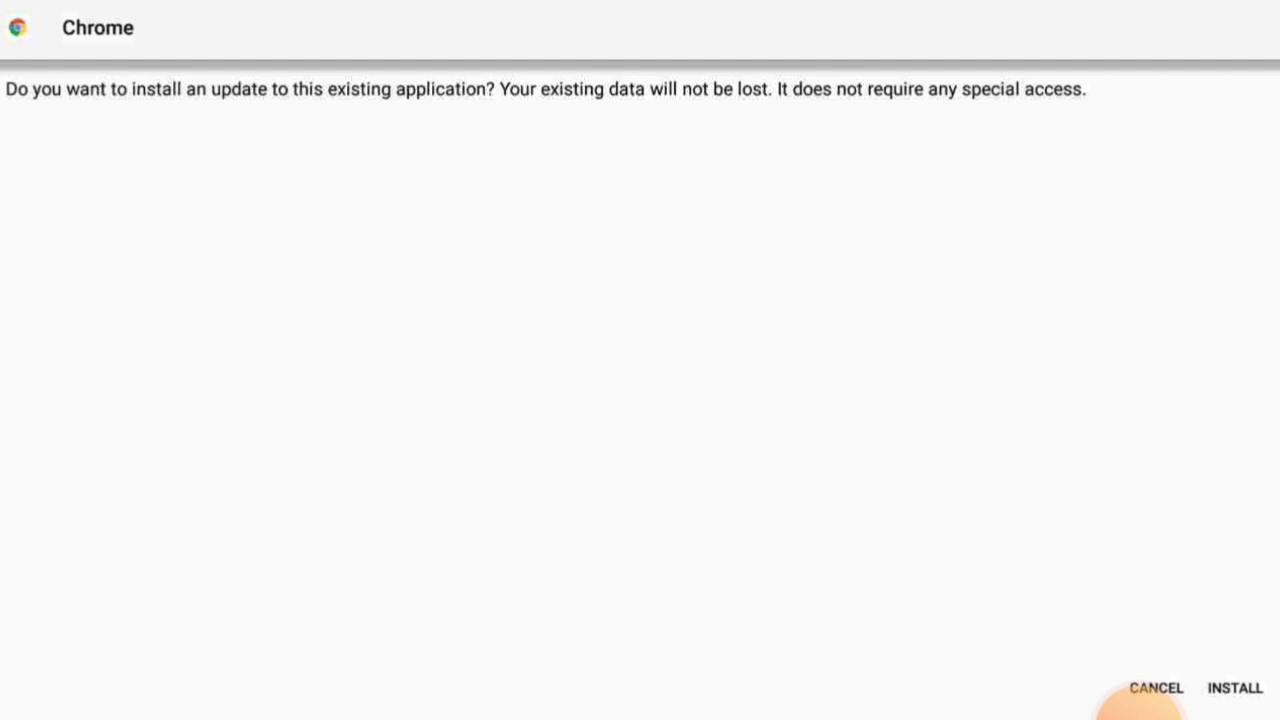
left_click(1228, 686)
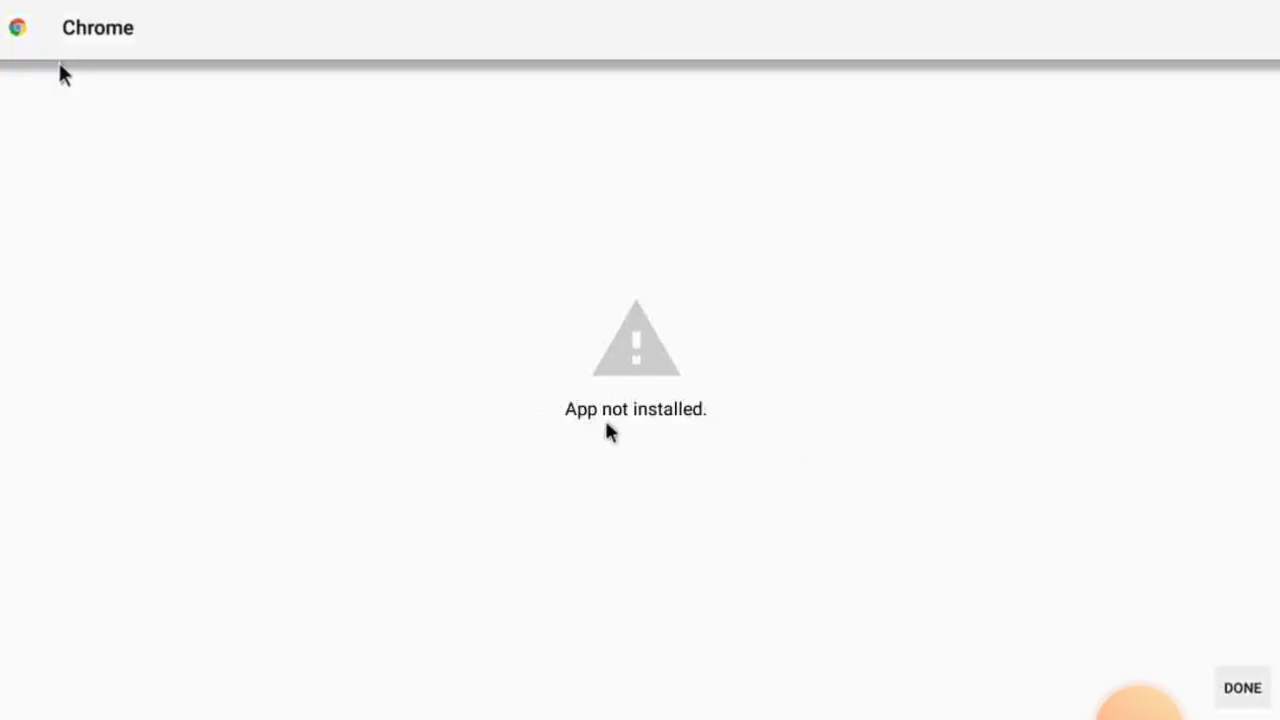
left_click(1232, 690)
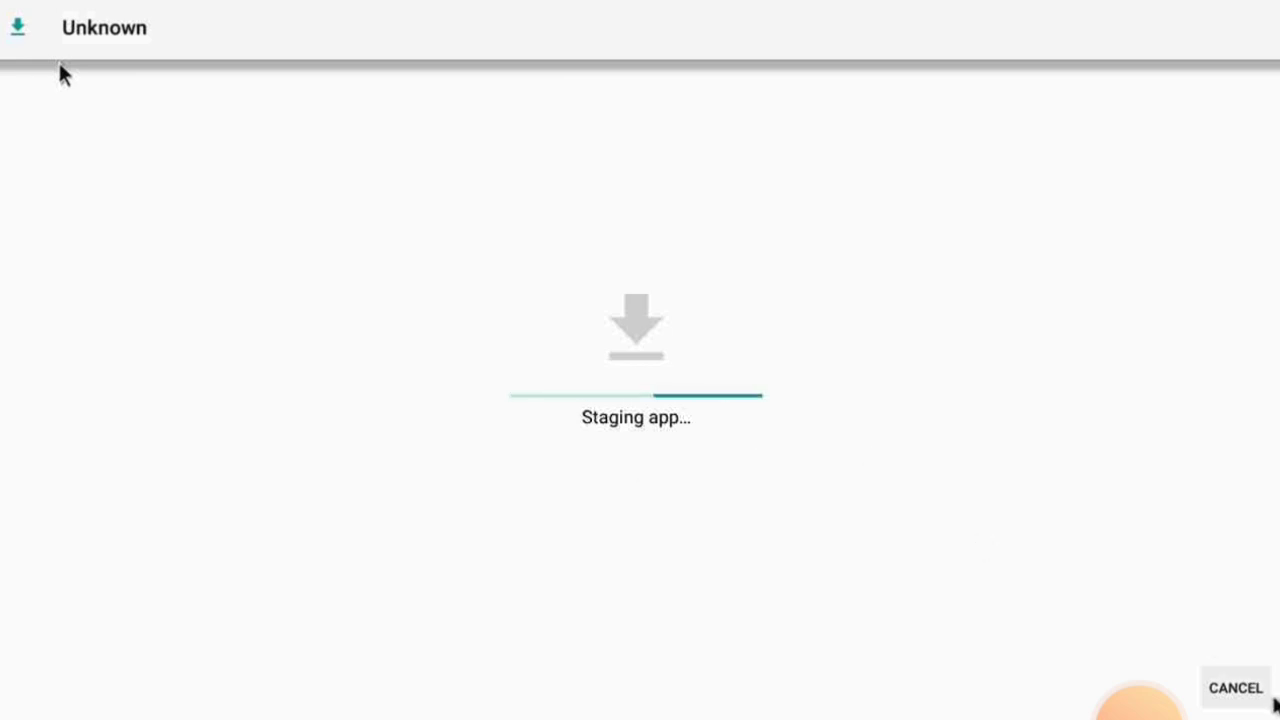
left_click(1220, 693)
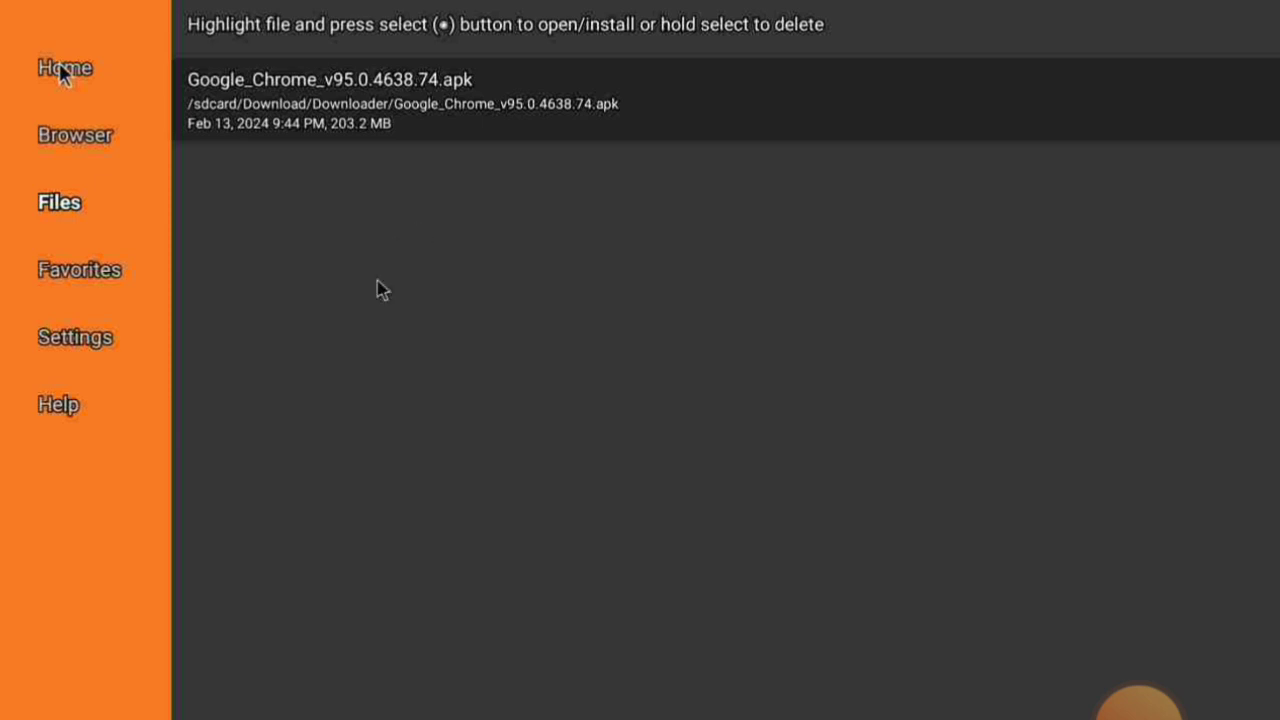
- Return to the TV launcher and open APK Installer from the TV Apps row
key("Escape")
key("Escape")
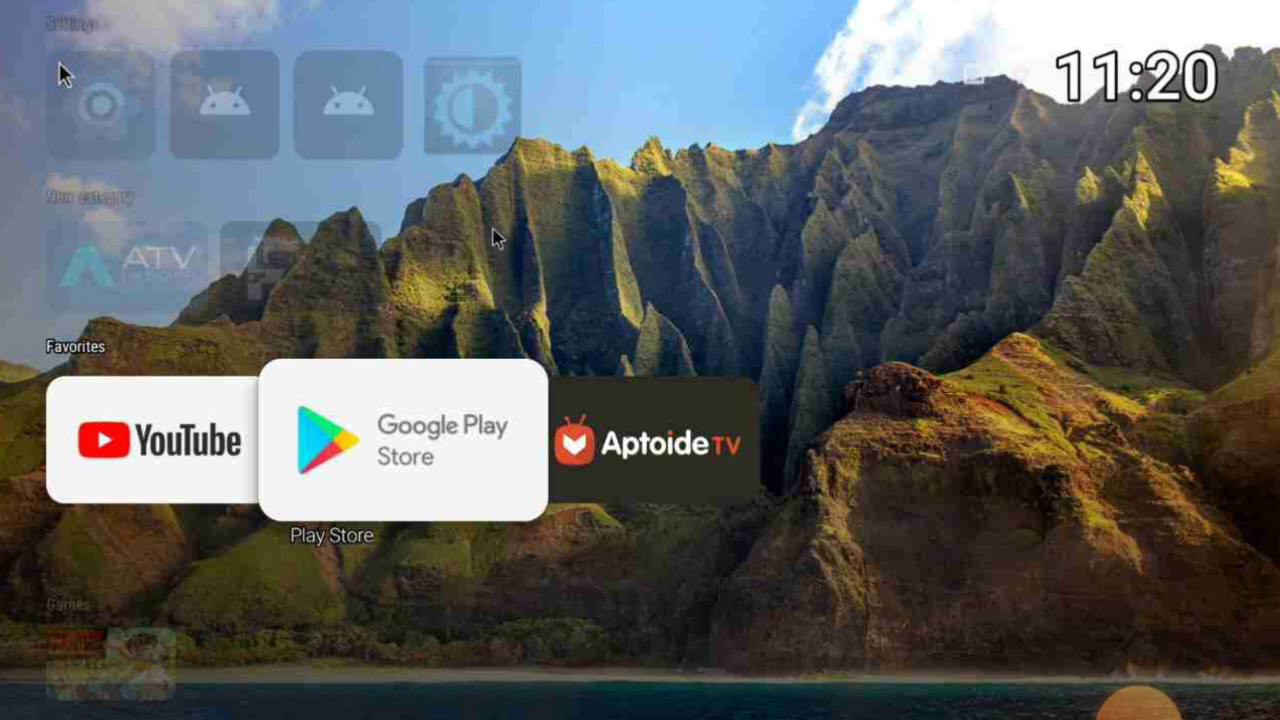
key("Down")
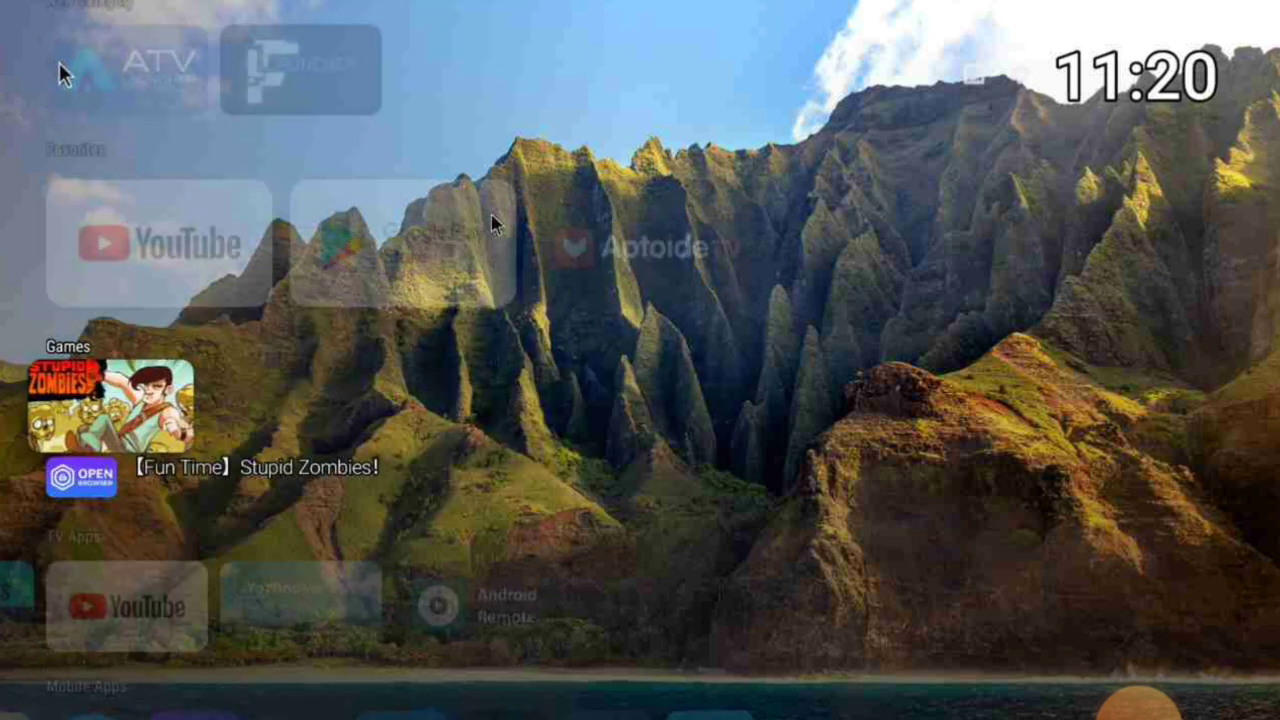
key("Down")
key("Left")
key("Left")
key("Left")
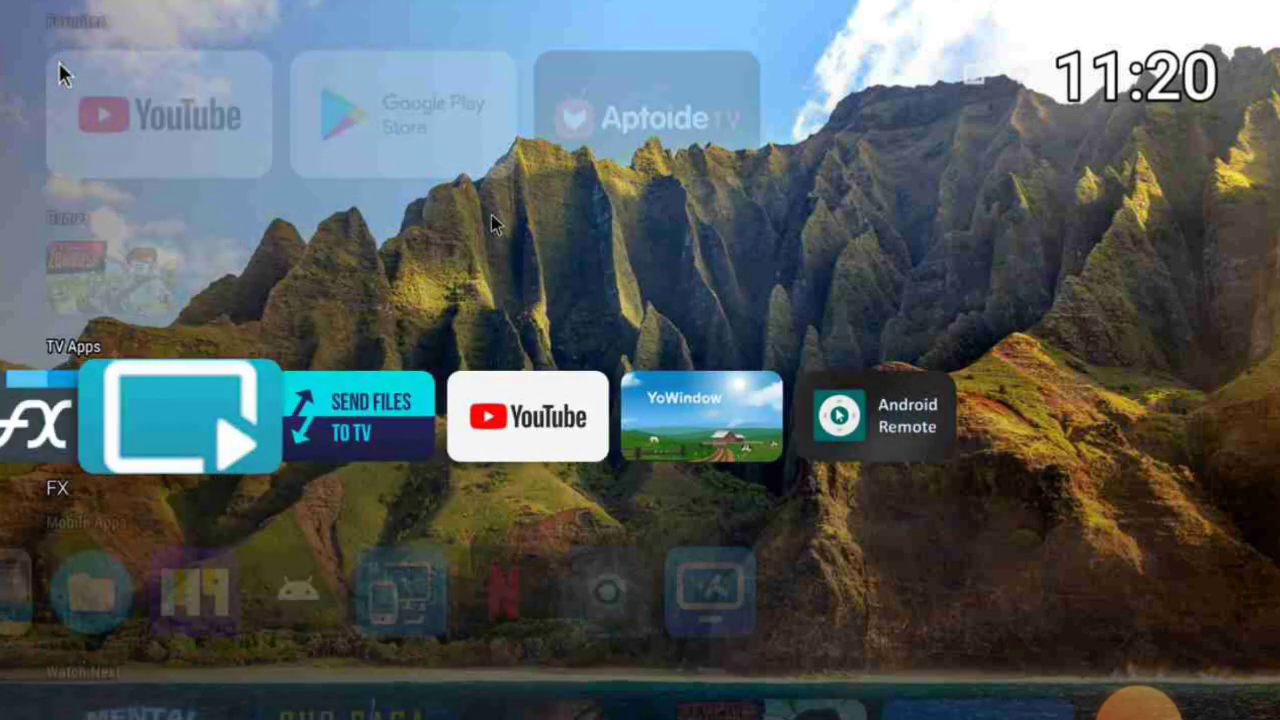
key("Left")
key("Left")
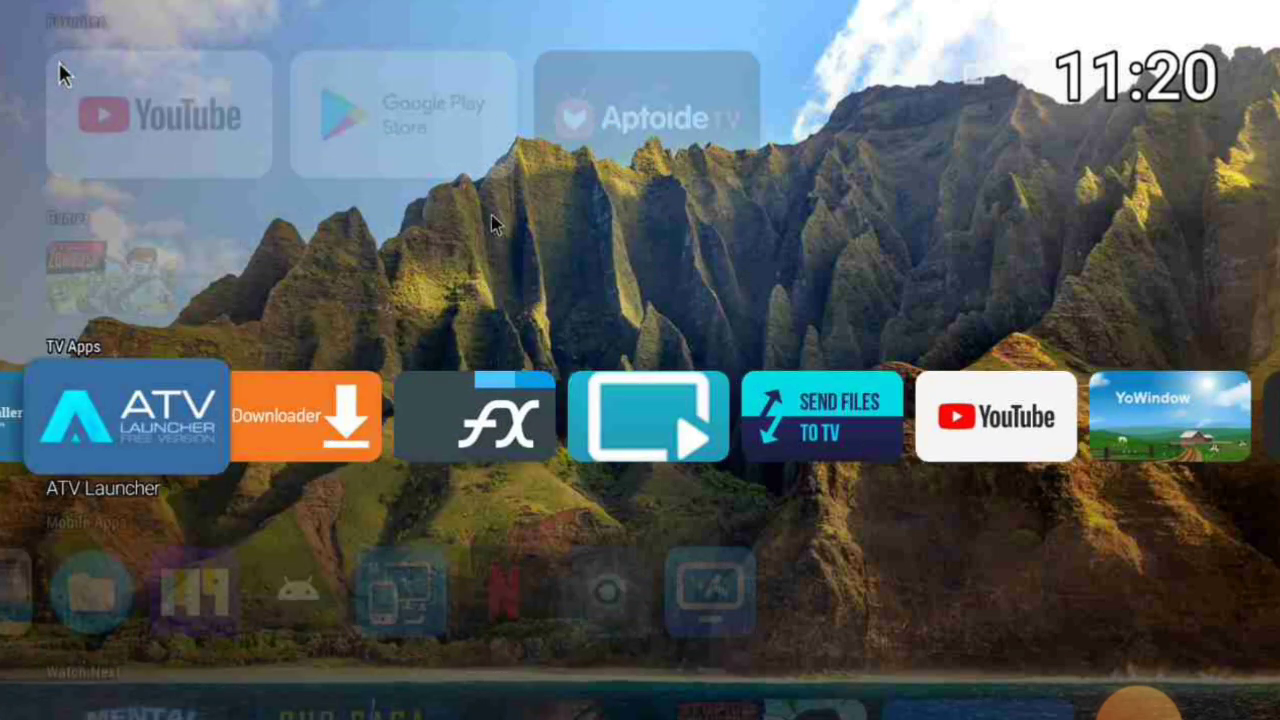
key("Left")
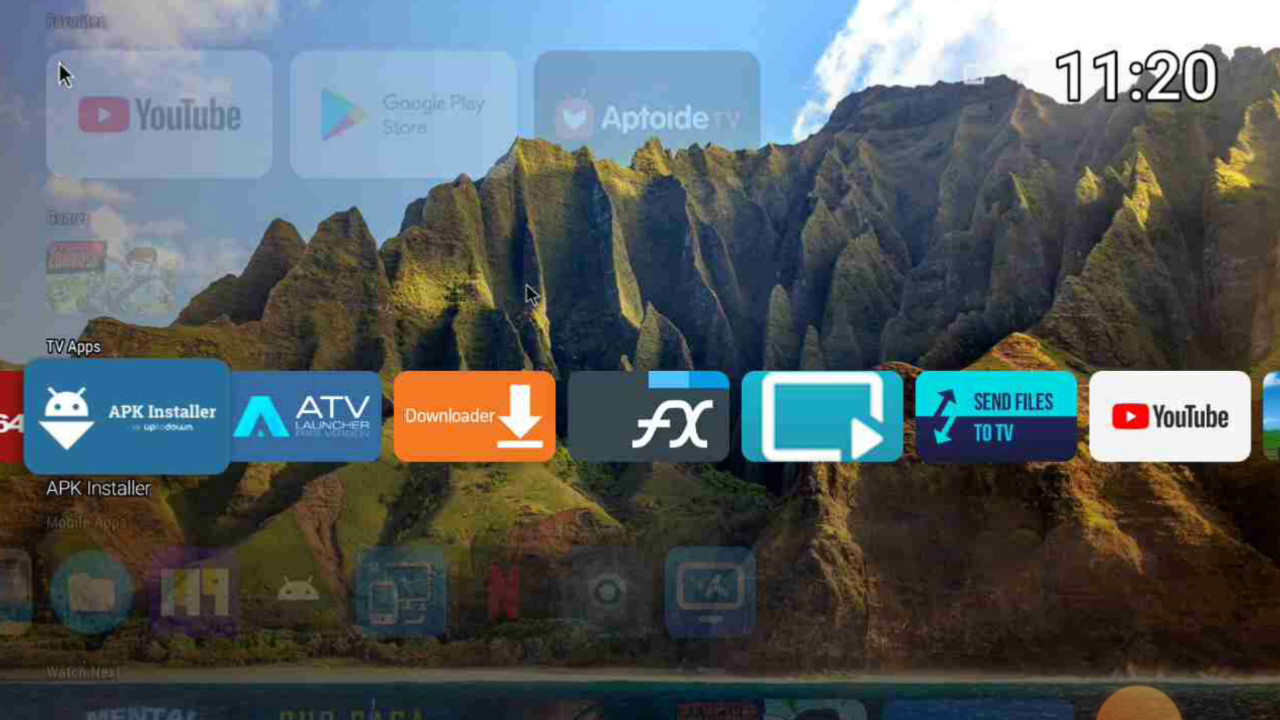
key("Return")
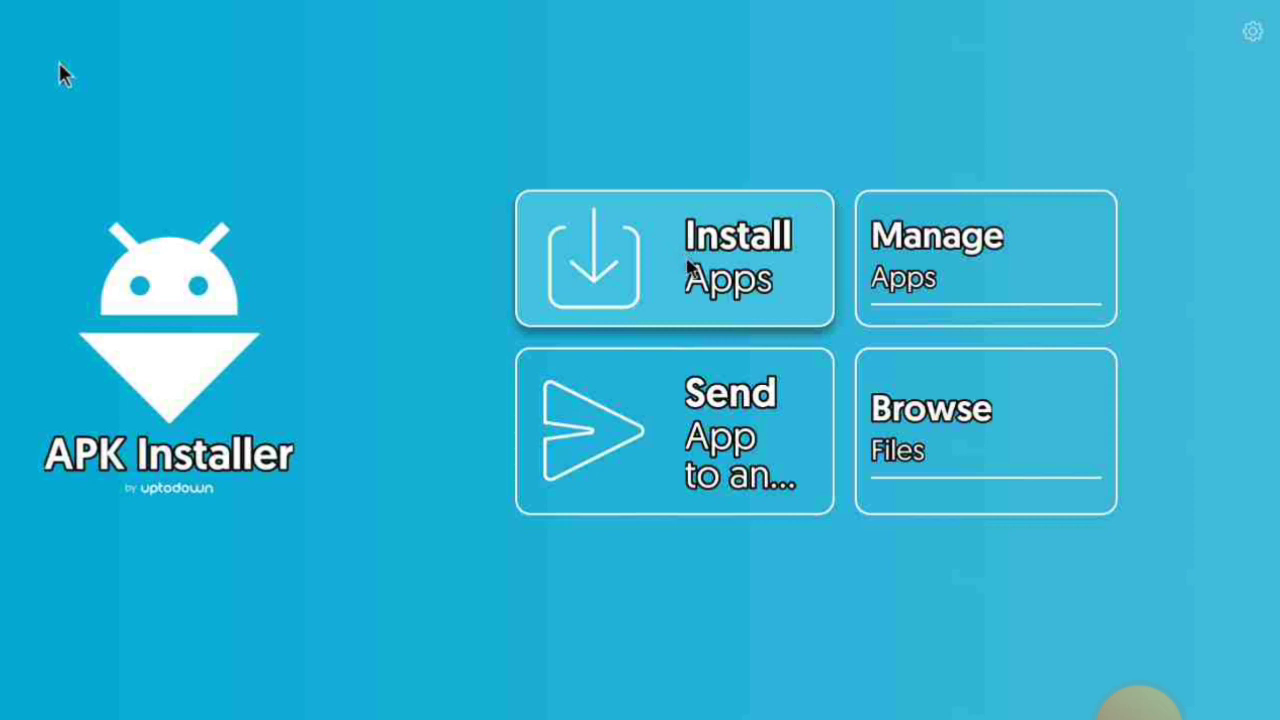
- Install Google_Chrome_v95.0.4638.74.apk with APK Installer despite the existing version, and return to the TV launcher
left_click(702, 305)
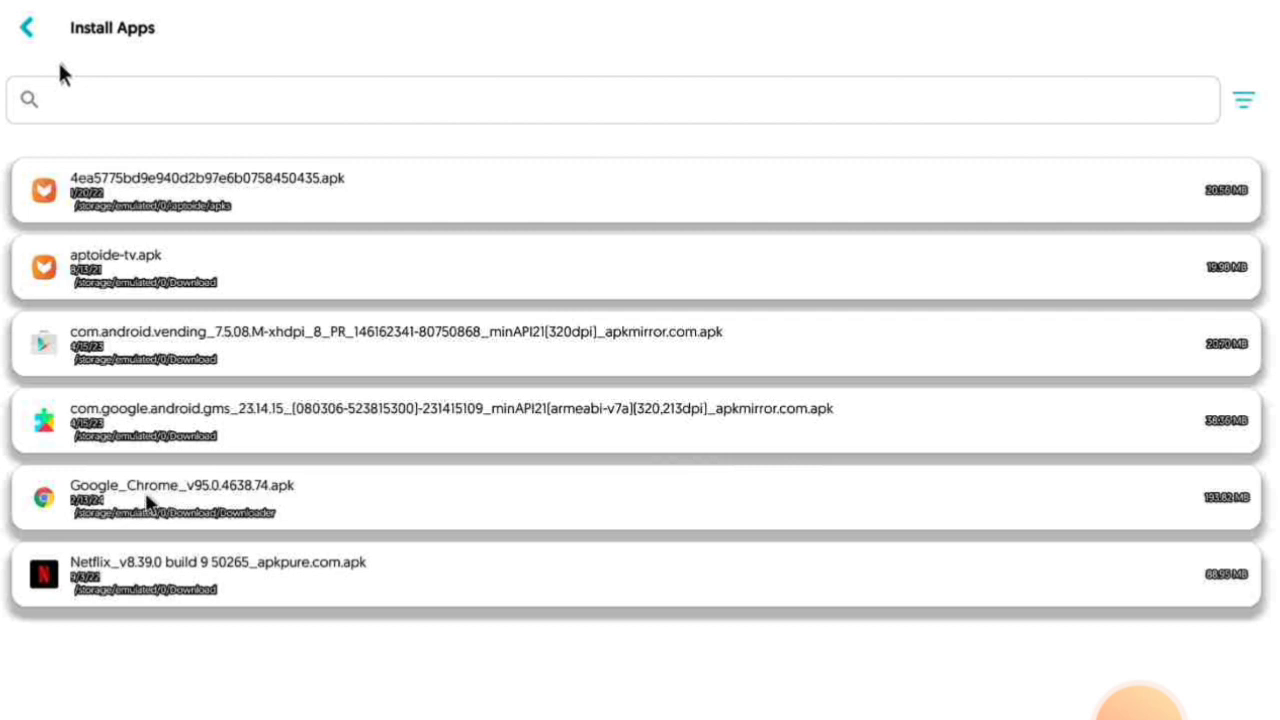
left_click(281, 509)
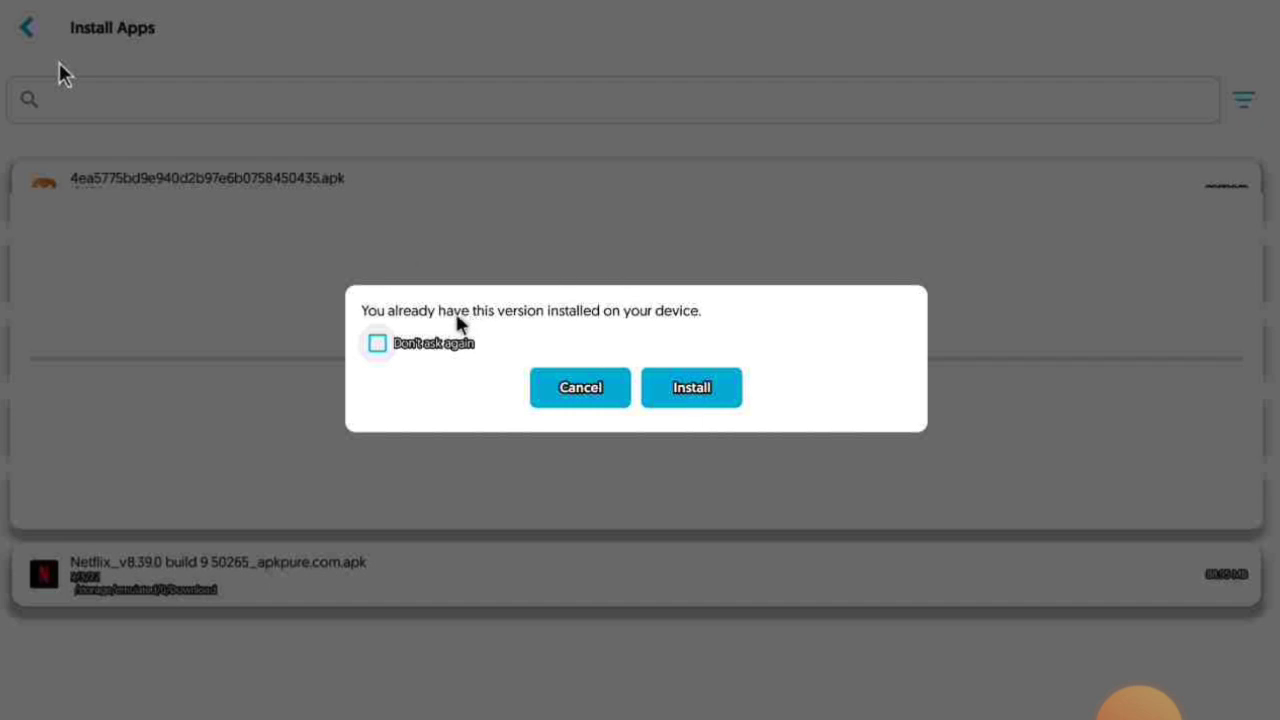
left_click(692, 389)
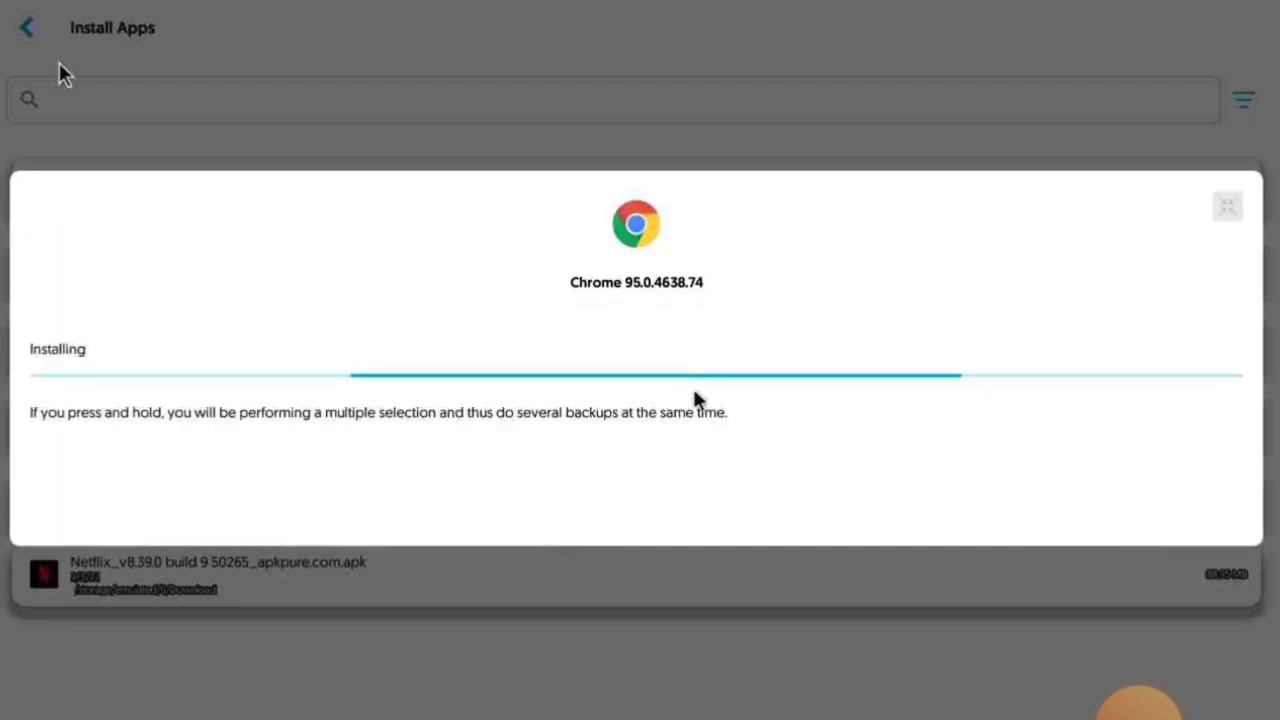
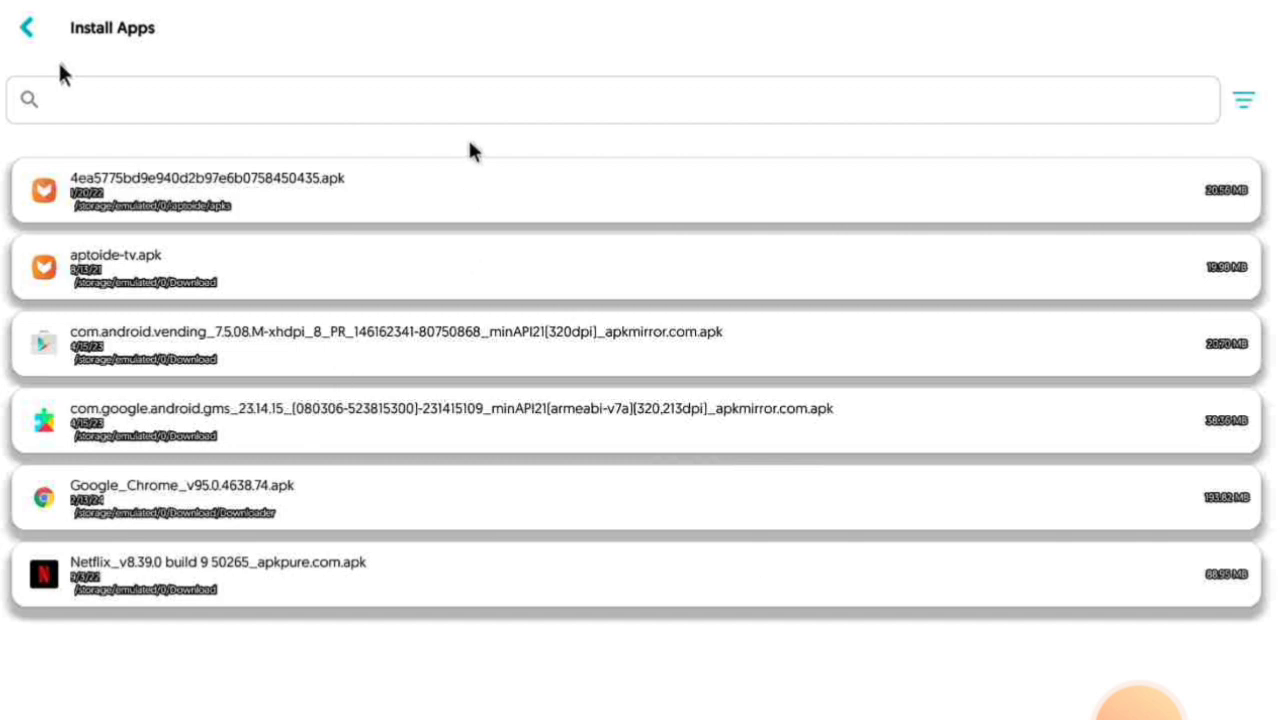
key("Escape")
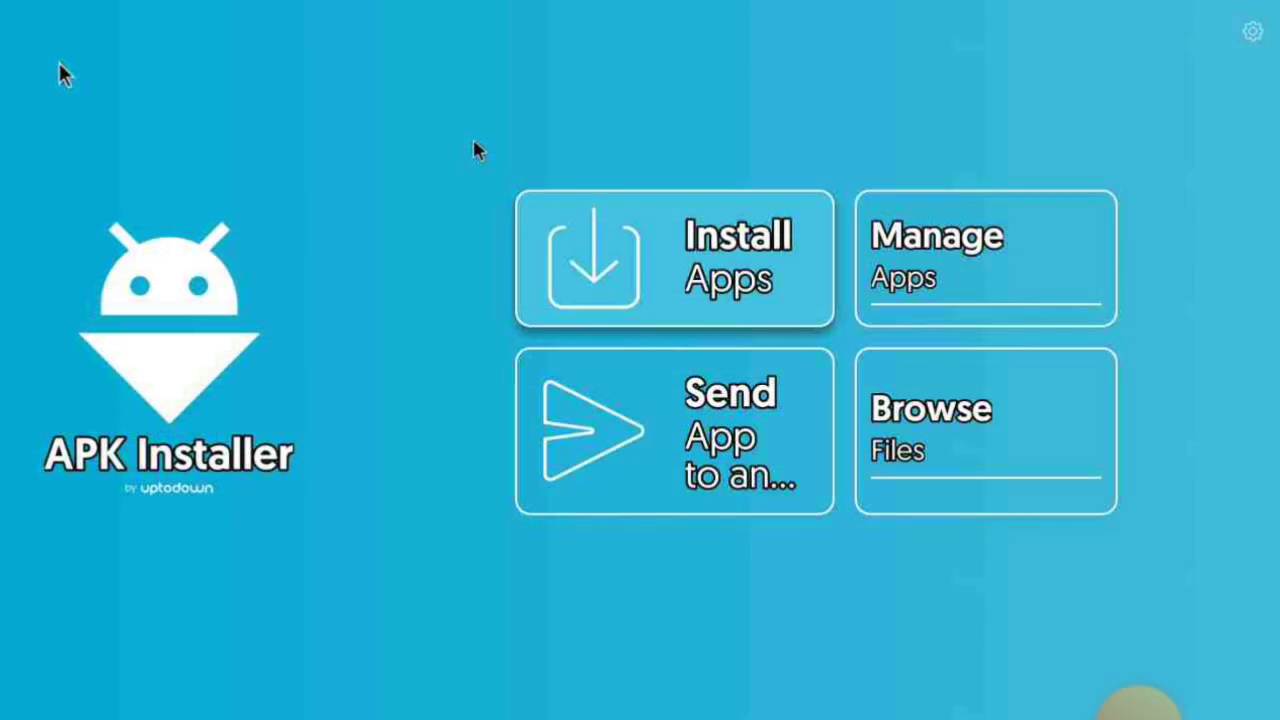
key("Escape")
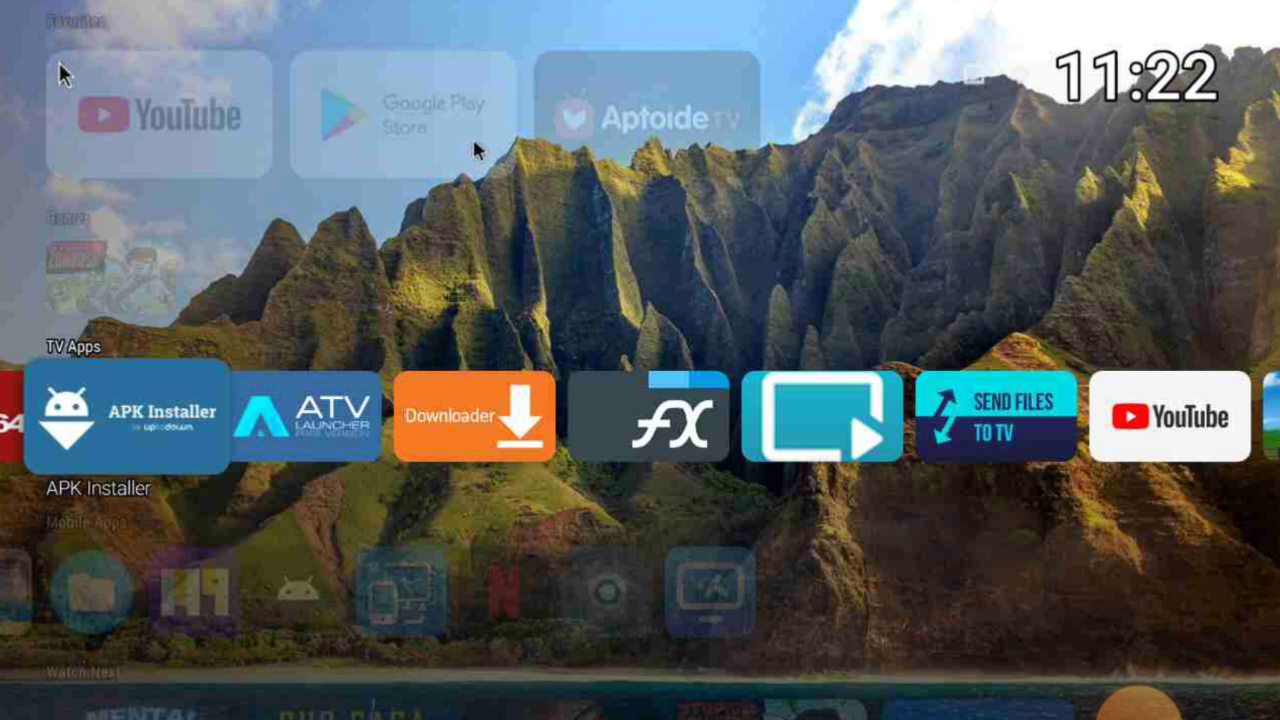
- Find Chrome in the launcher's Mobile Apps row and open it
key("Down")
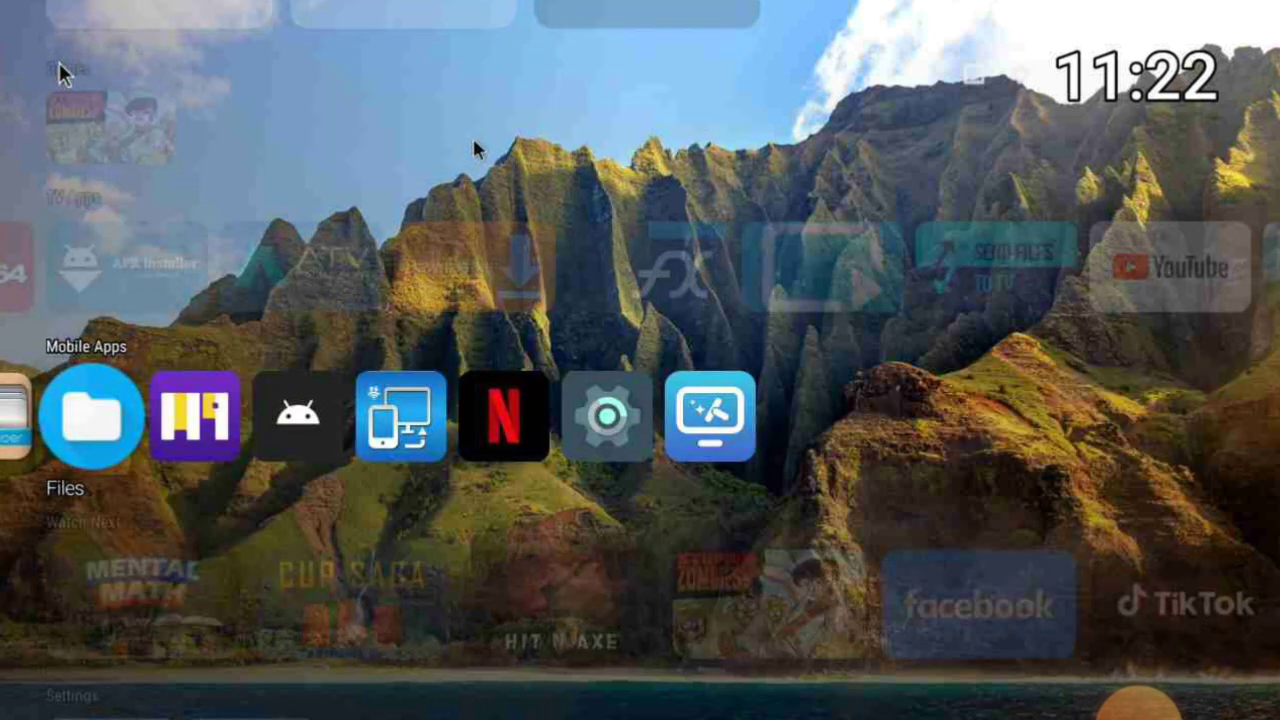
key("Down")
key("Up")
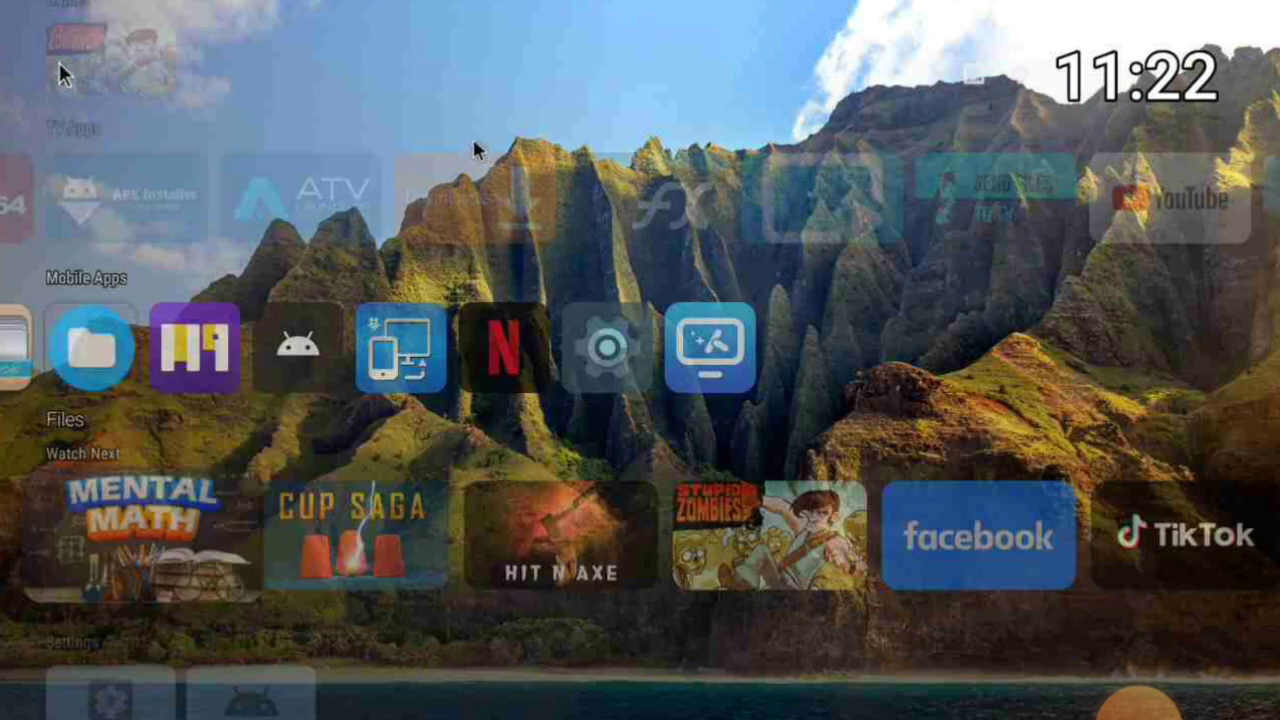
key("Left")
key("Left")
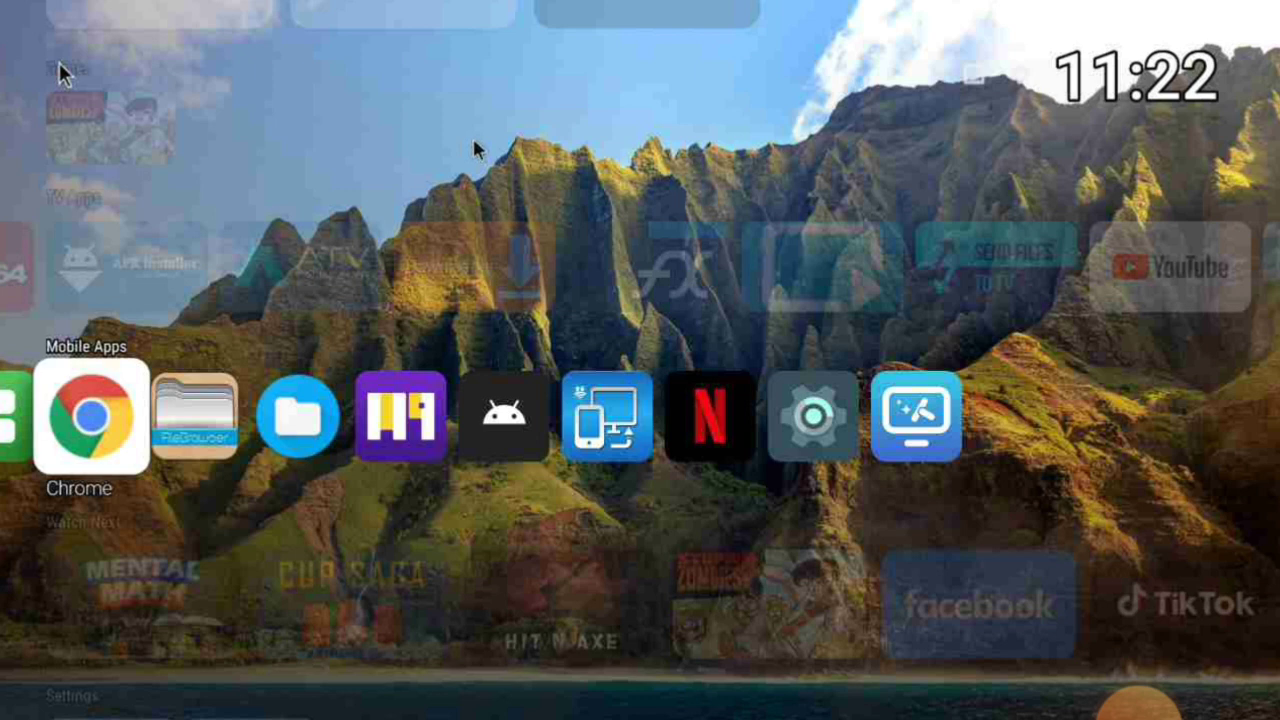
key("Left")
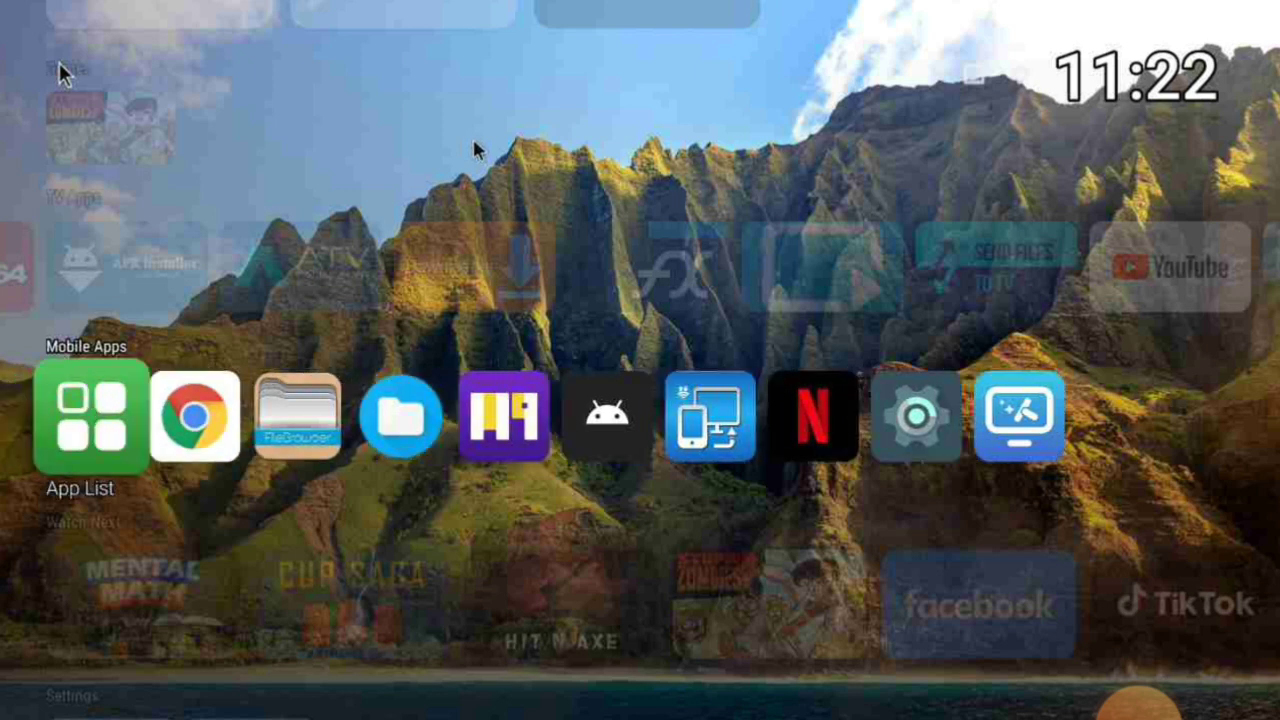
key("Left")
key("Right")
key("Right")
key("Return")
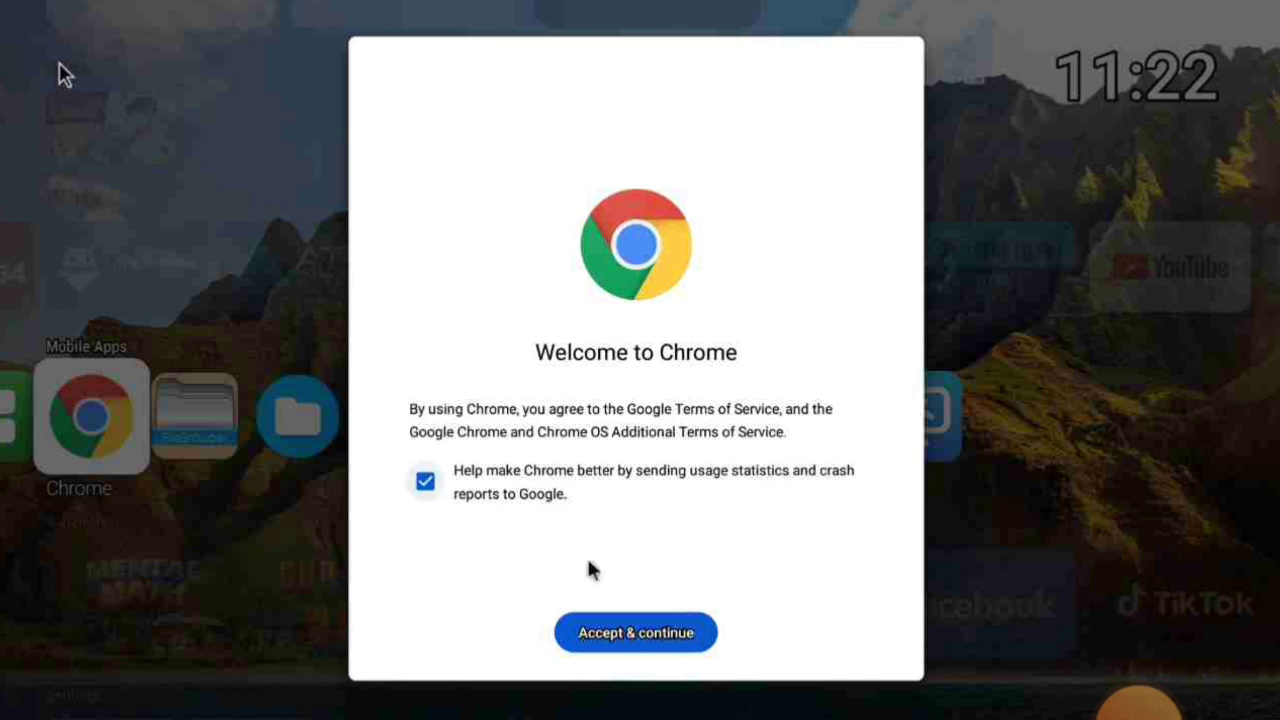
- Accept Chrome's terms of service and turn on sync for the signed-in Google account
left_click(636, 634)
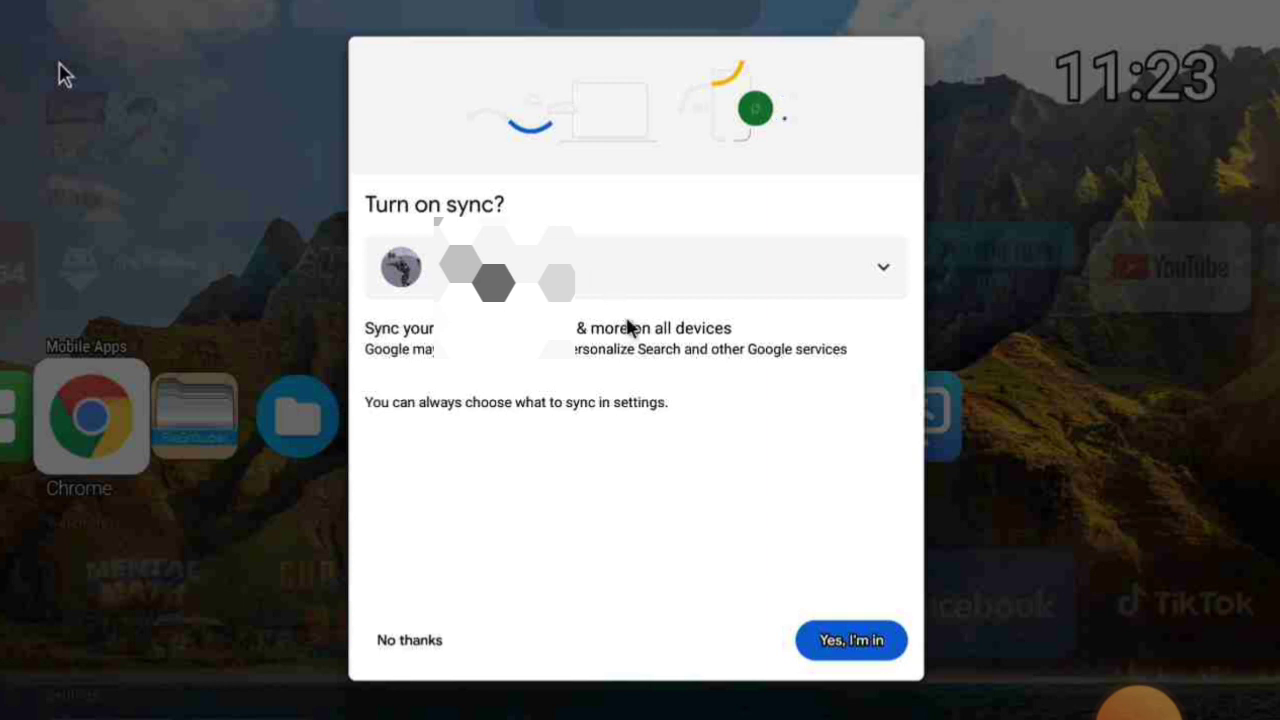
left_click(851, 657)
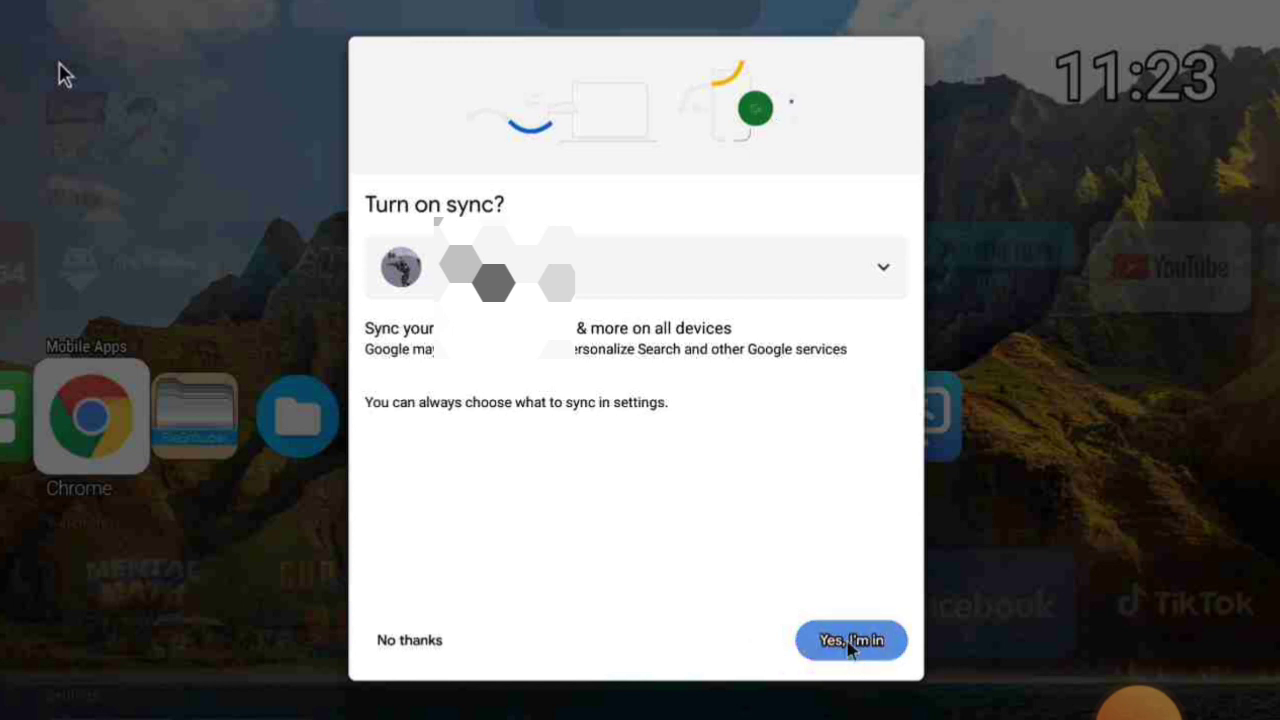
left_click(849, 645)
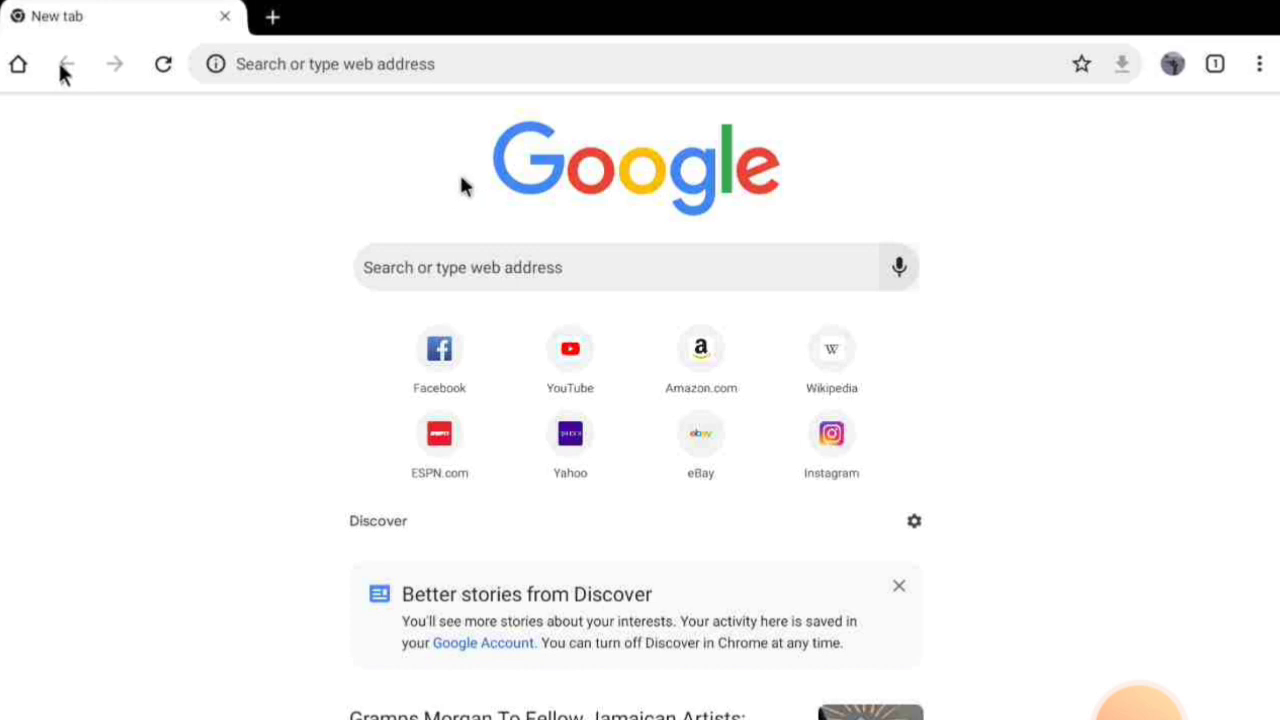
- Return to the TV launcher and open Downloader from the TV Apps row
key("Escape")
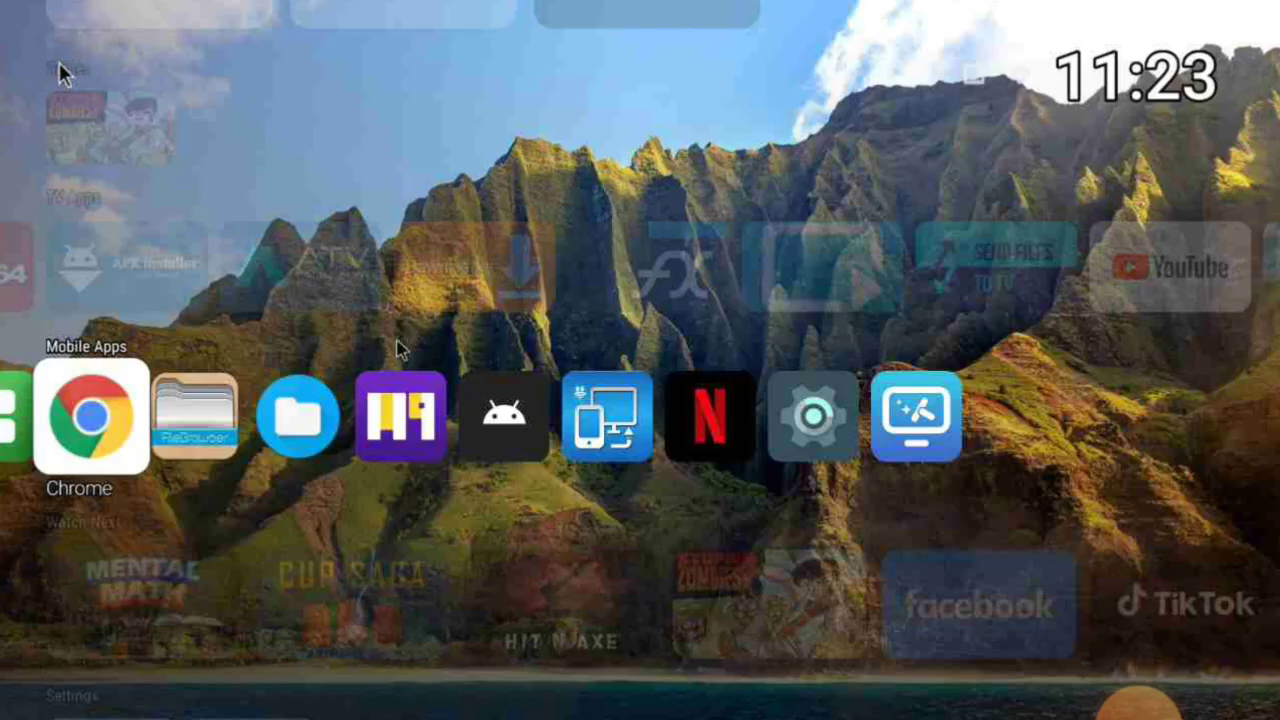
key("Up")
key("Right")
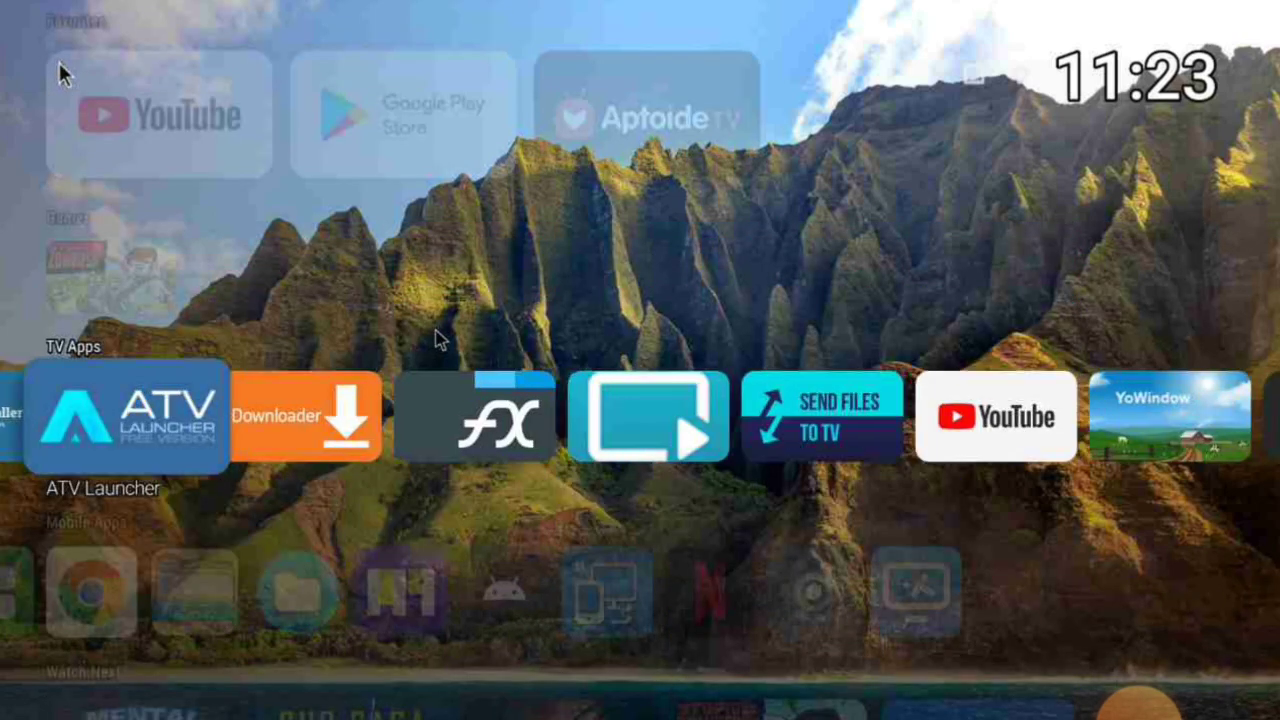
key("Right")
key("Return")
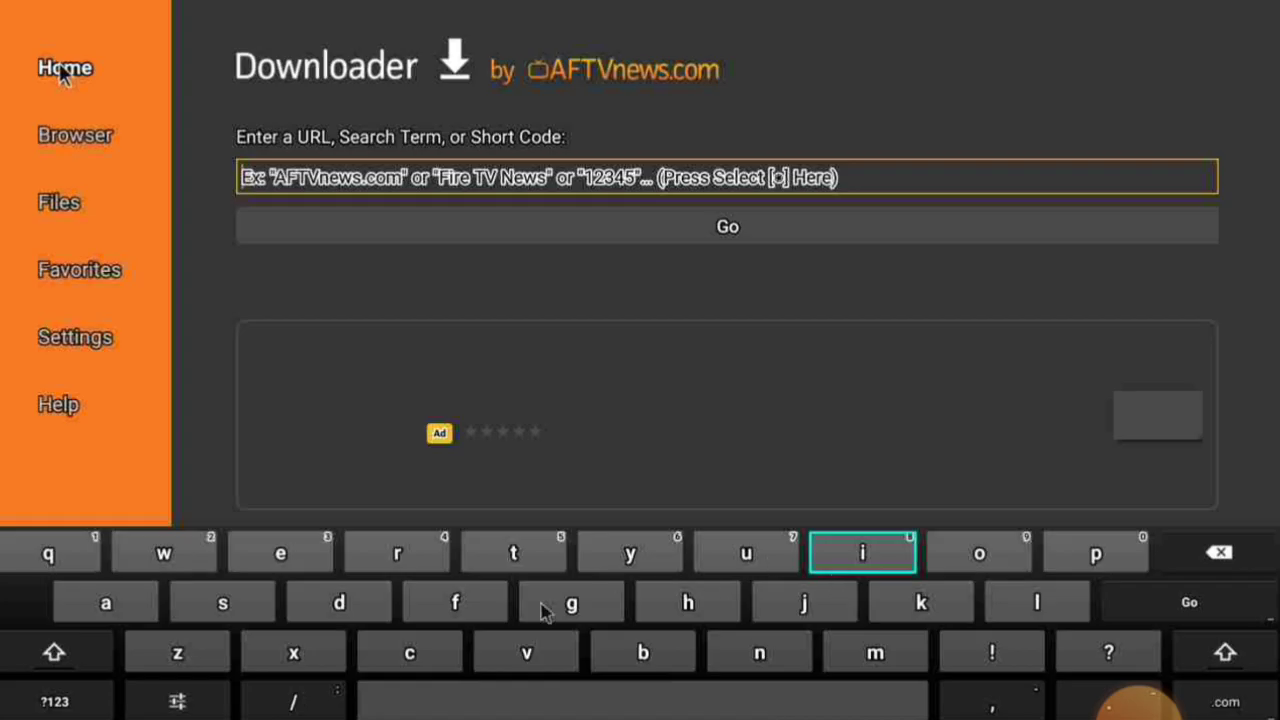
left_click(658, 608)
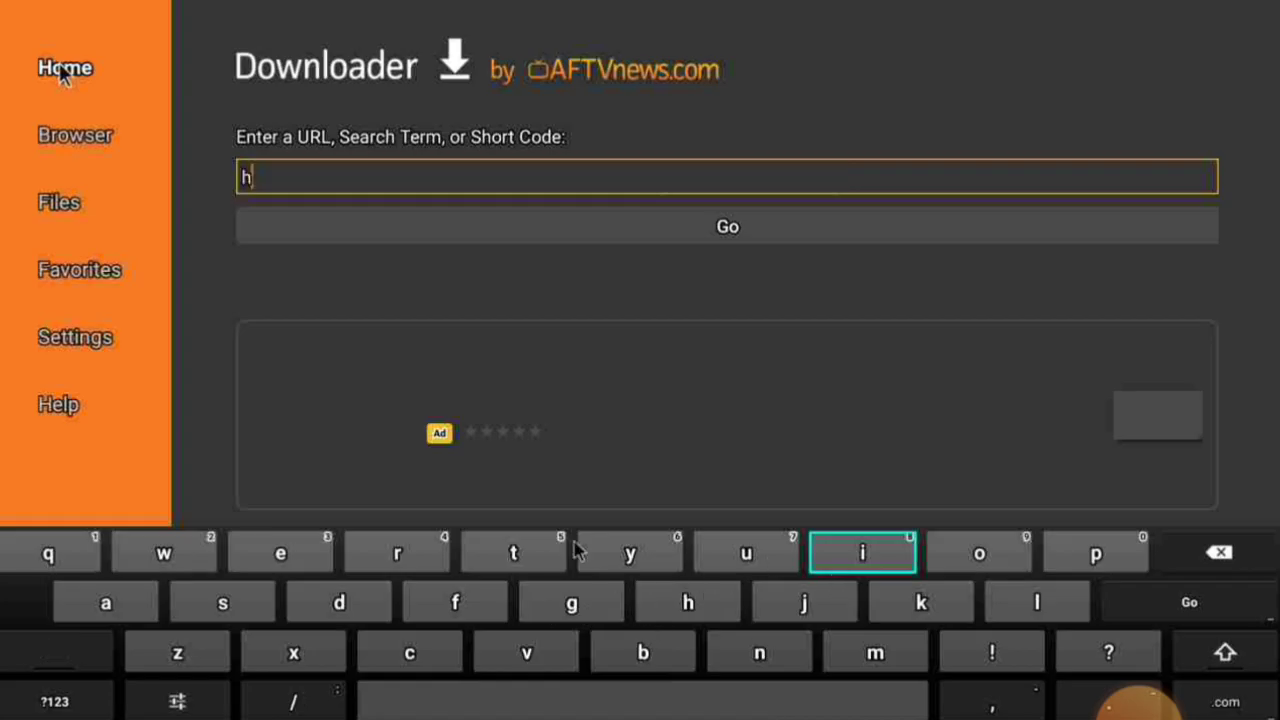
double_click(248, 177)
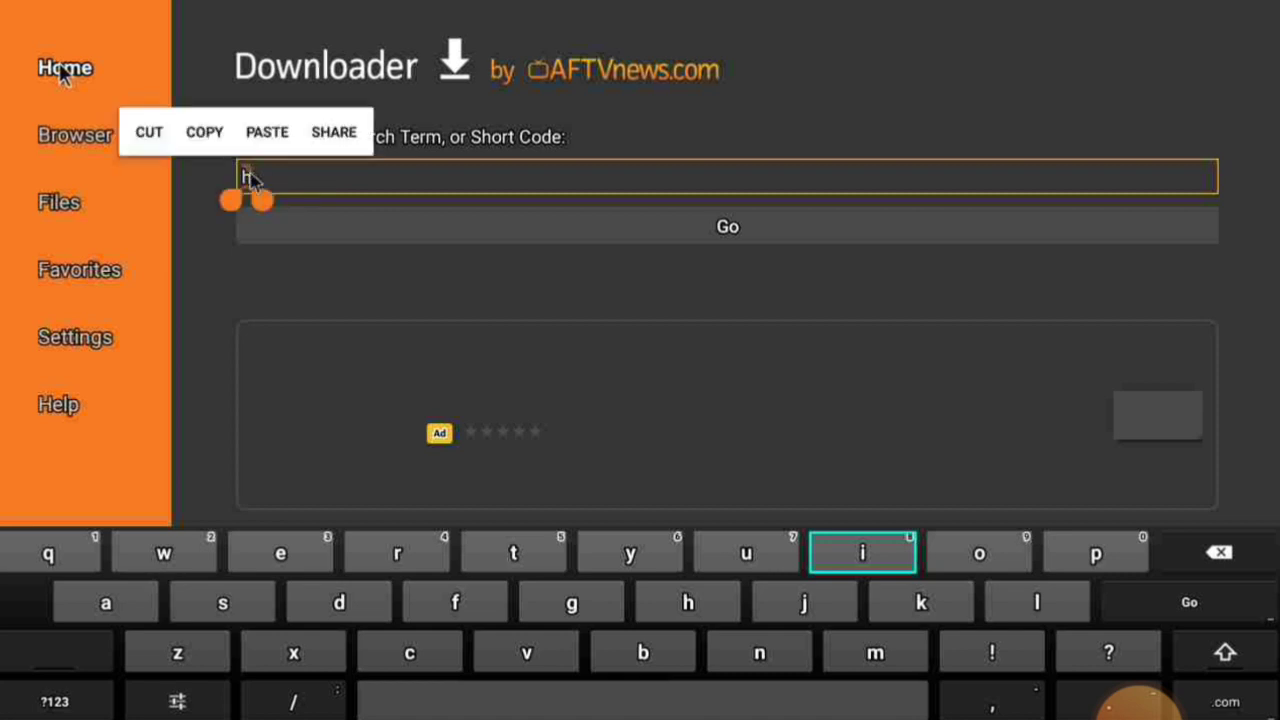
left_click(266, 132)
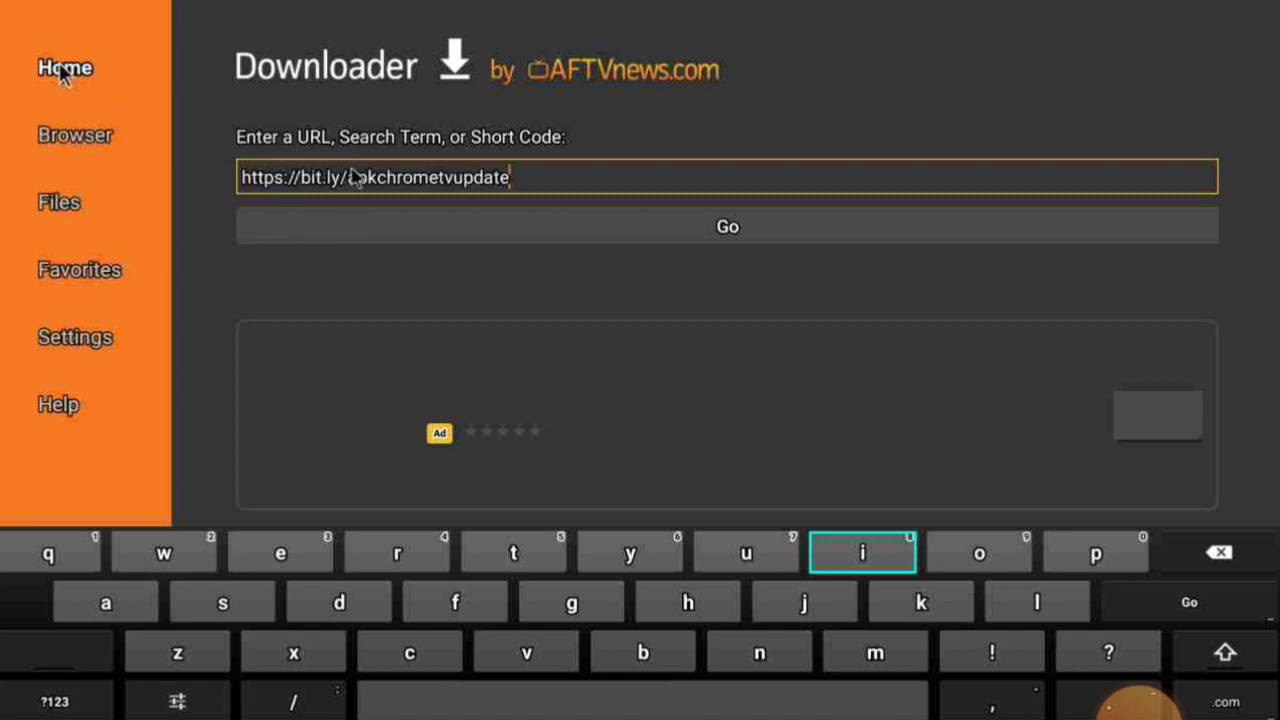
left_click(718, 232)
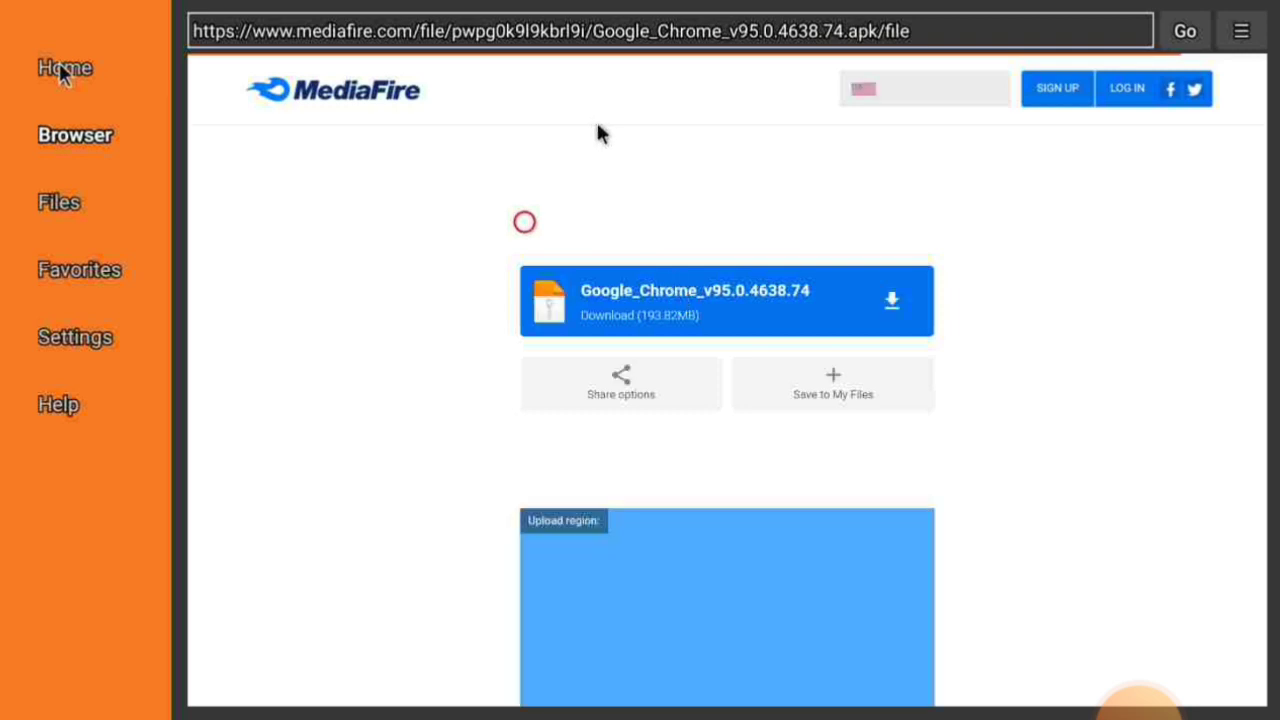
left_click(727, 305)
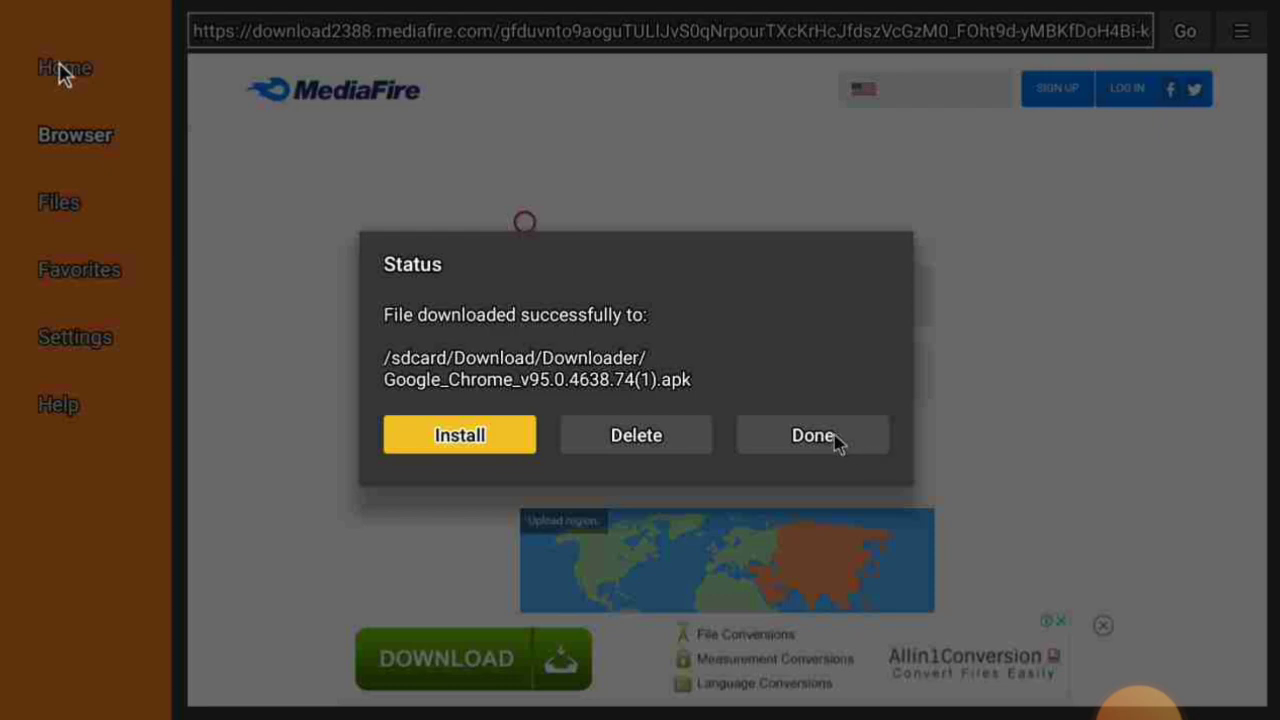
left_click(830, 448)
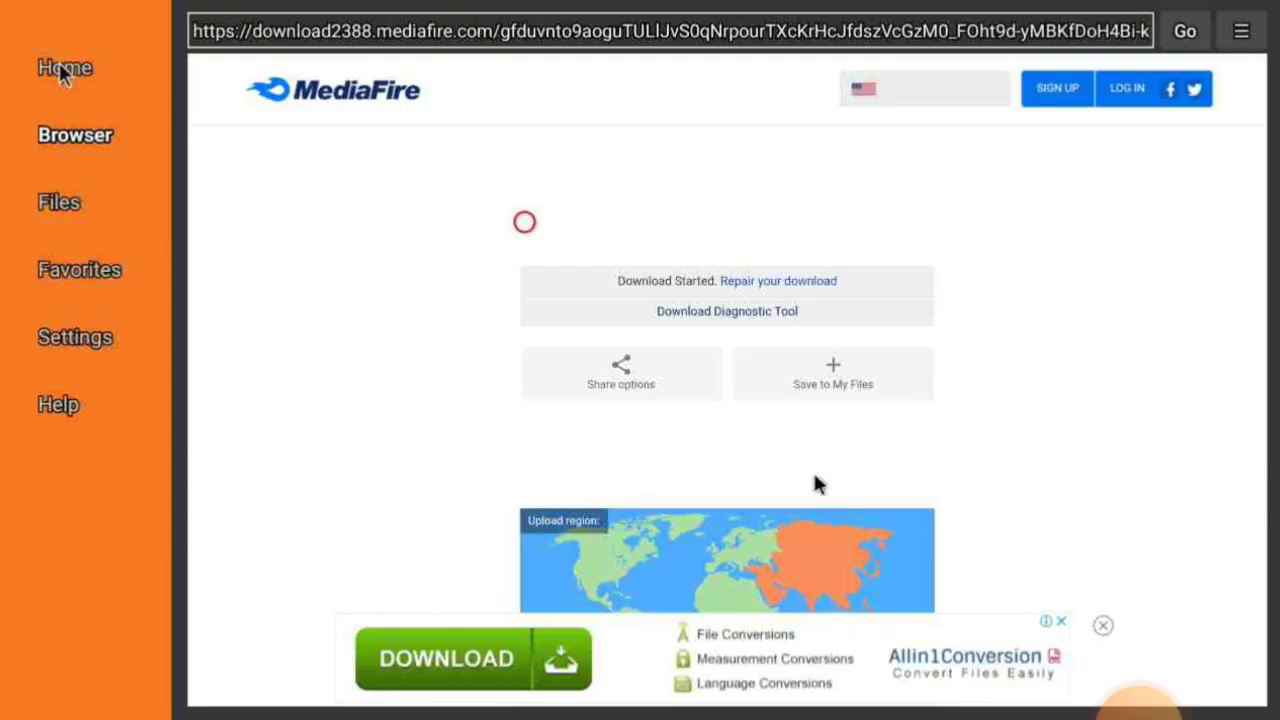
- Look through MediaFire's Upload/Download Diagnostic Tool questionnaire and go back to the Chrome download page
left_click(756, 313)
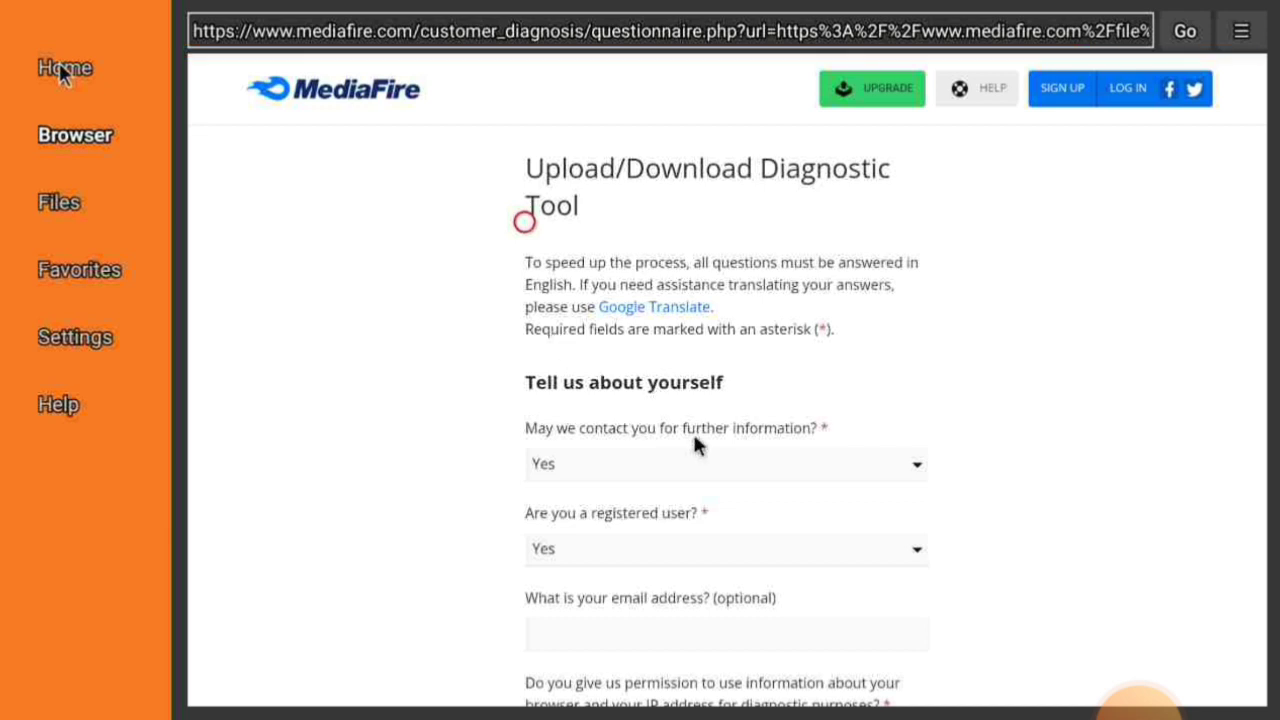
scroll(756, 484, "down", 3)
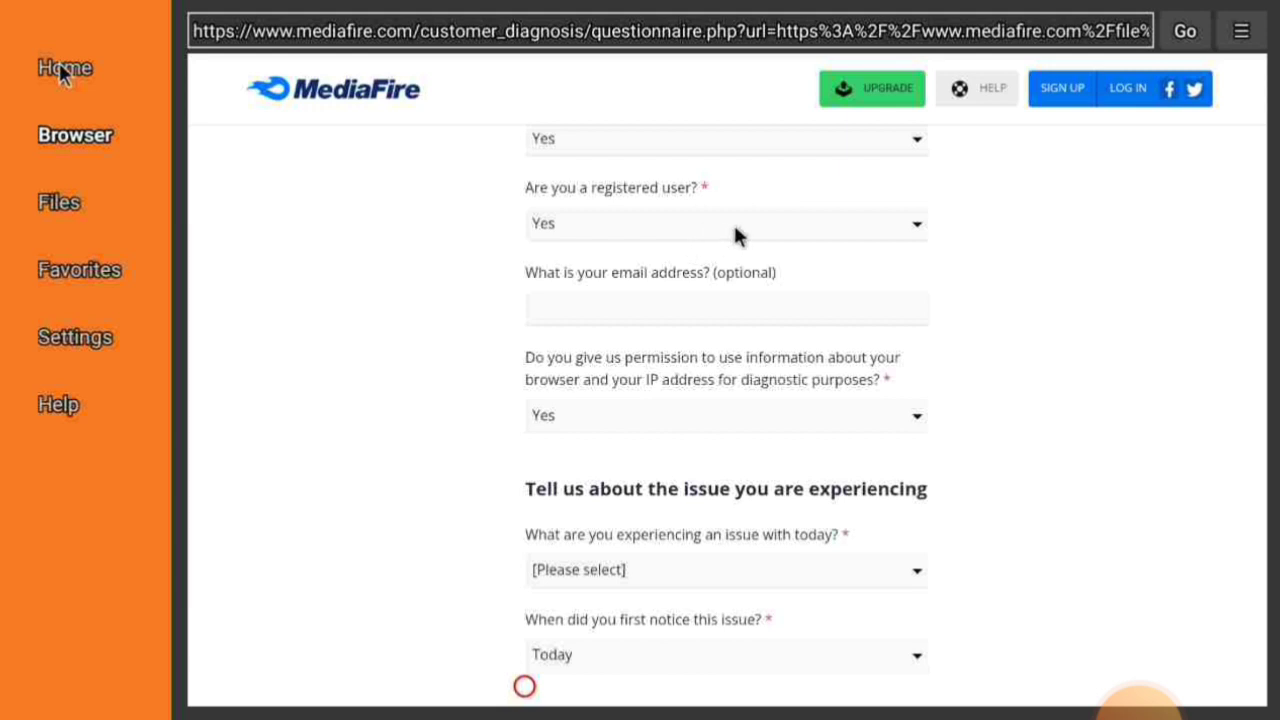
left_click(735, 228)
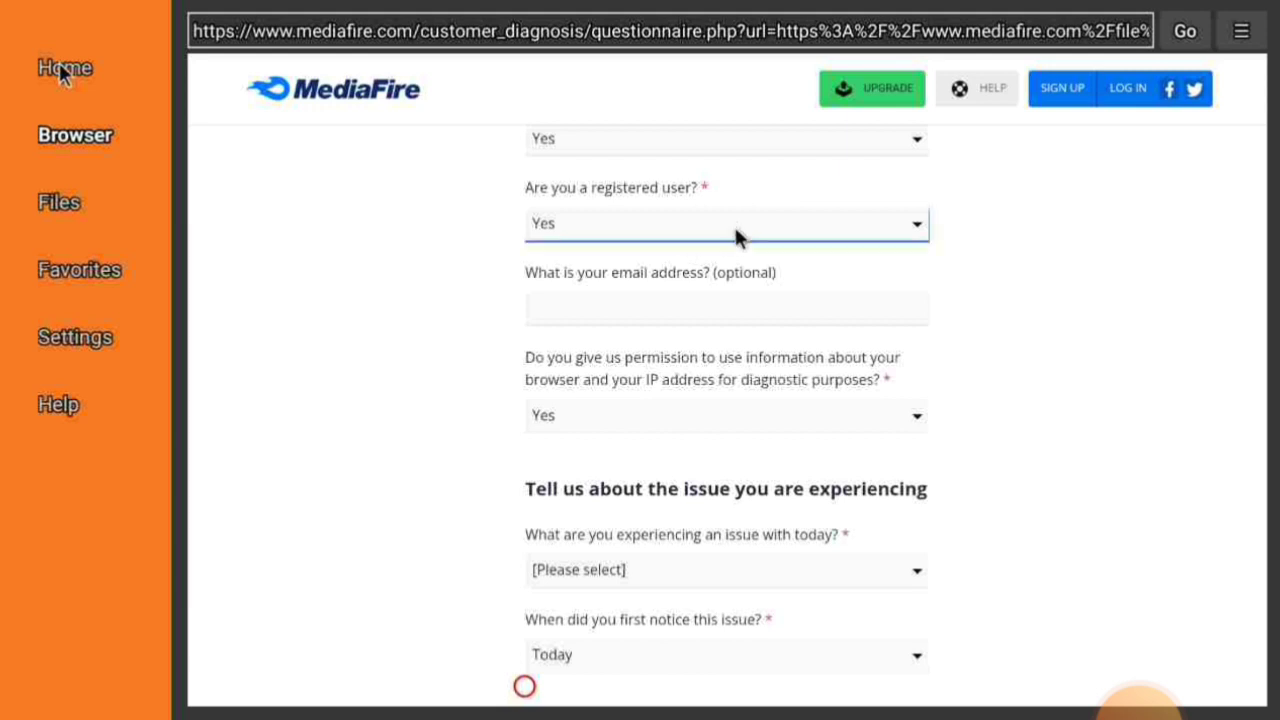
left_click(633, 303)
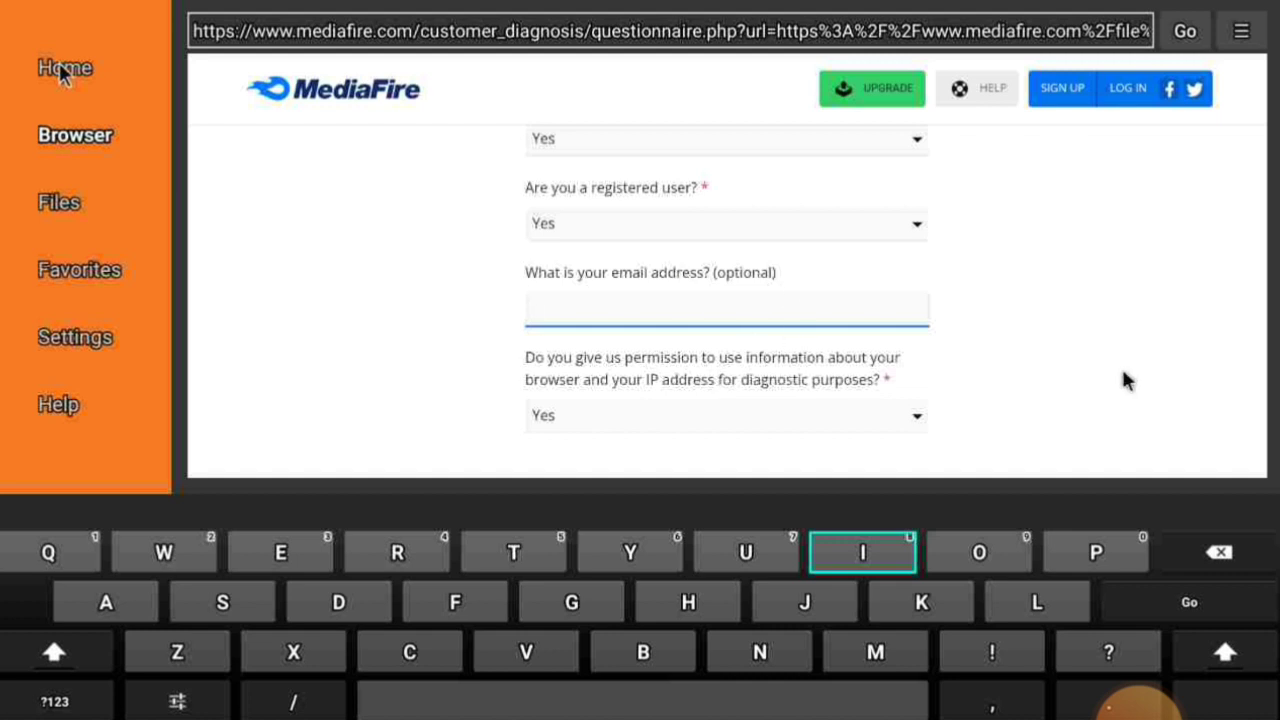
key("Escape")
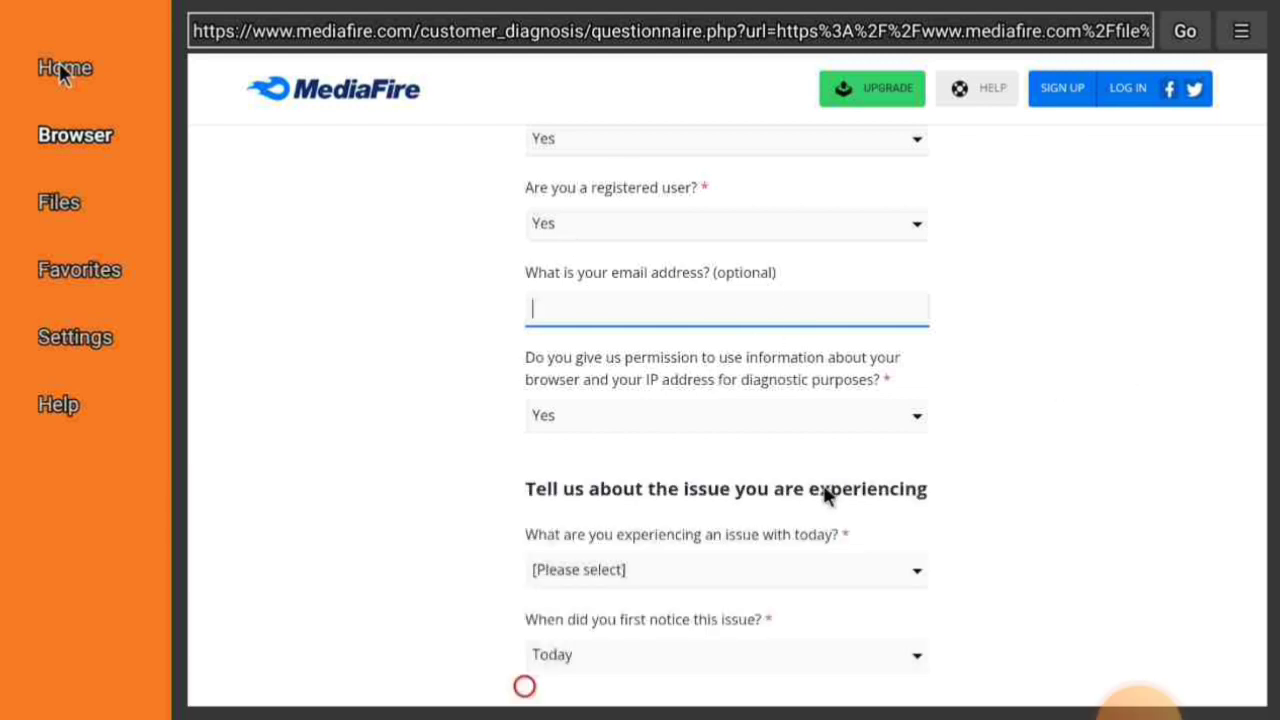
scroll(826, 491, "down", 3)
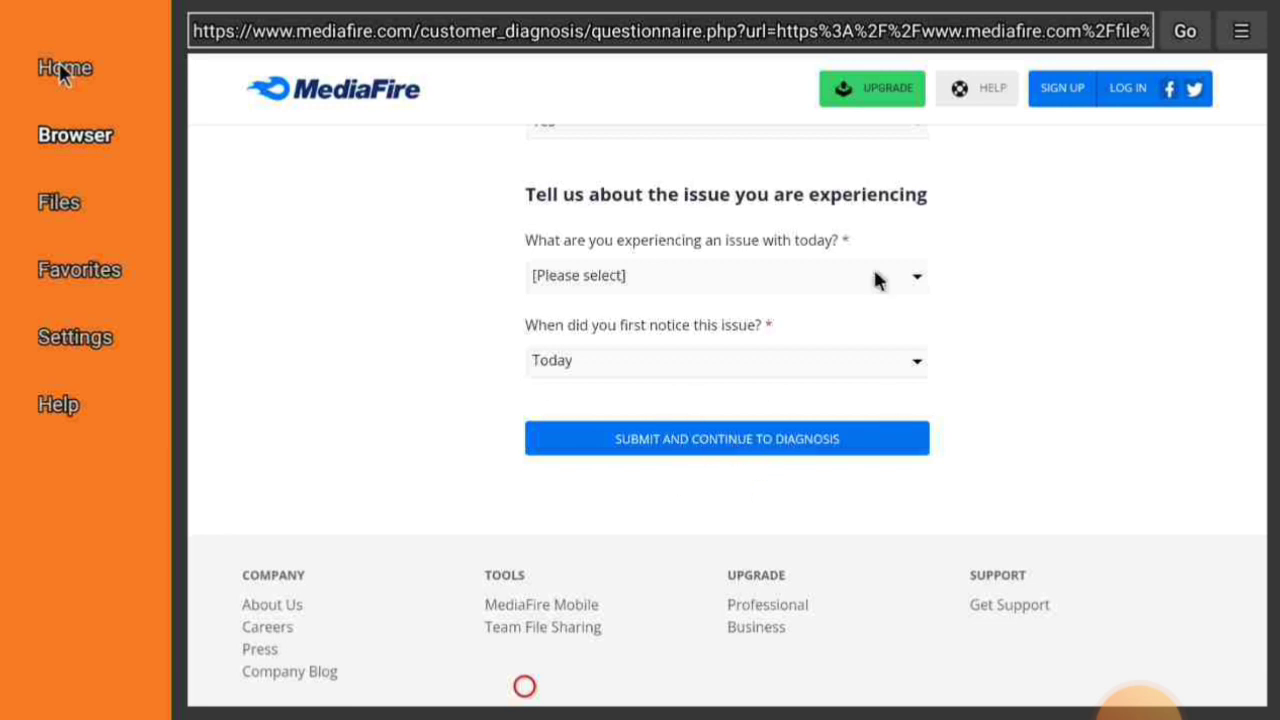
key("alt+Left")
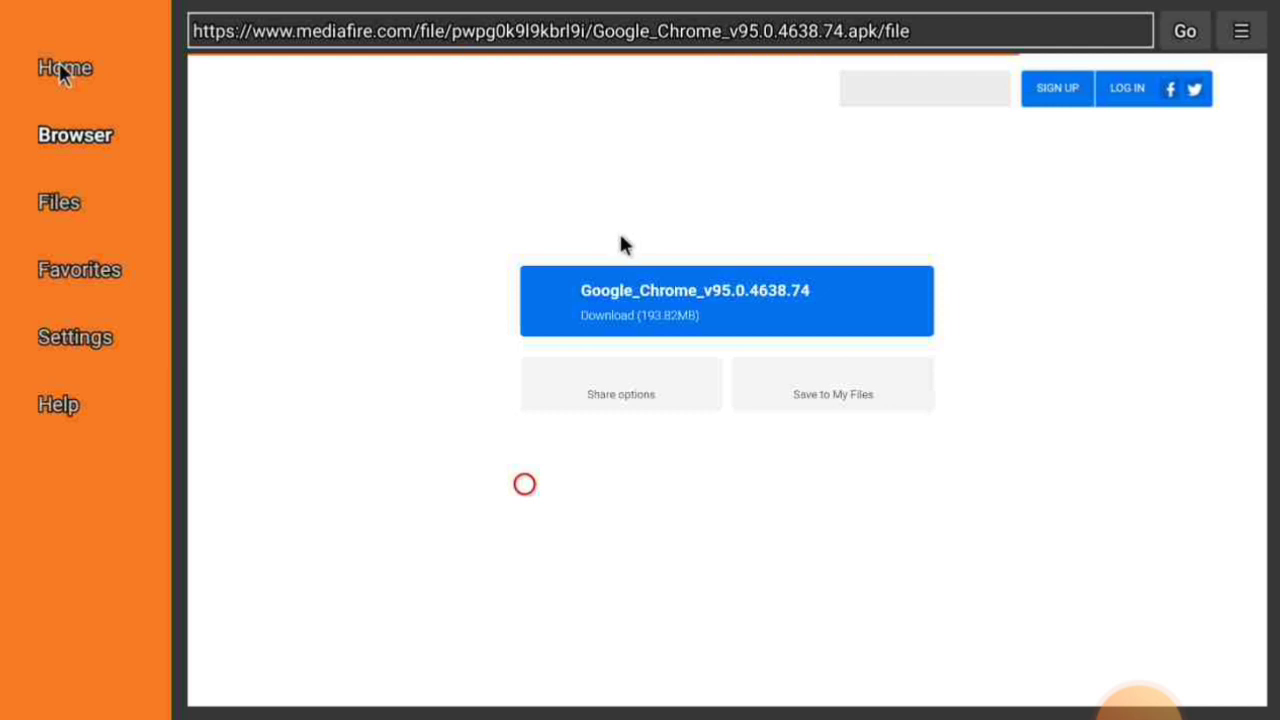
- Check the APK files saved in Downloader and exit to the TV launcher
left_click(63, 204)
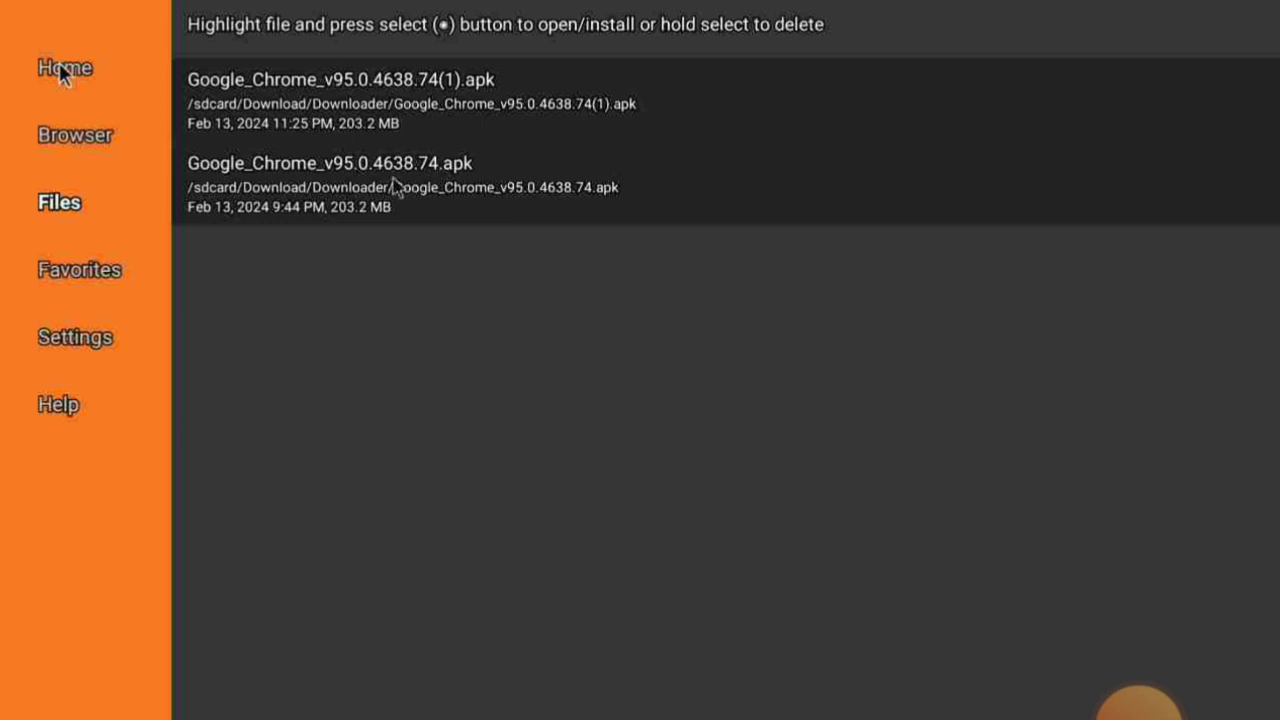
key("Escape")
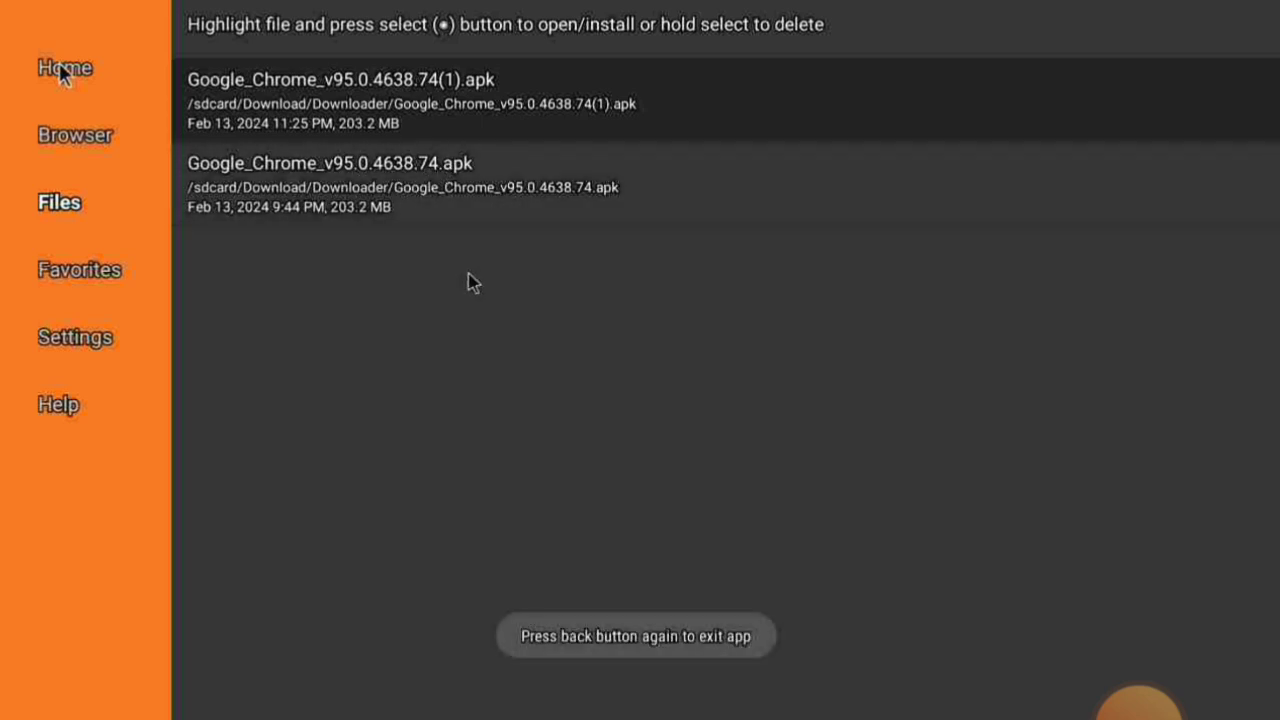
key("Escape")
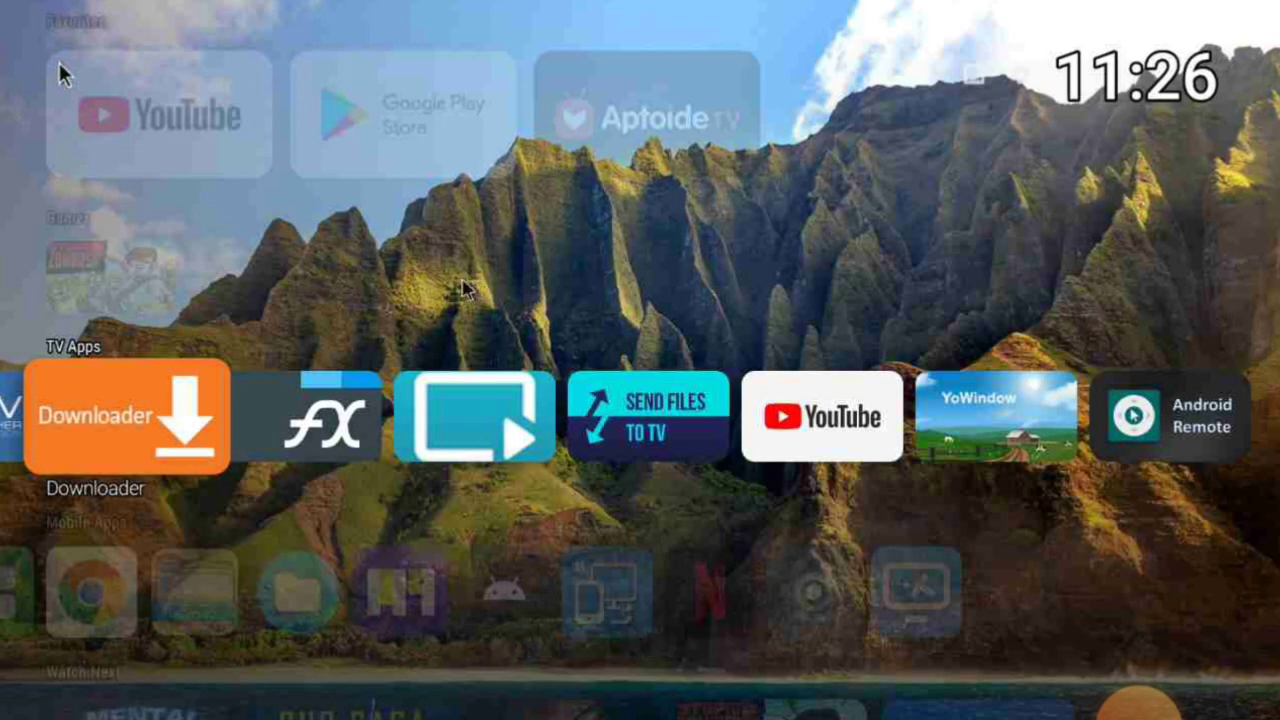
- Move the Chrome app from the Mobile Apps row to the launcher's Browser category
key("Down")
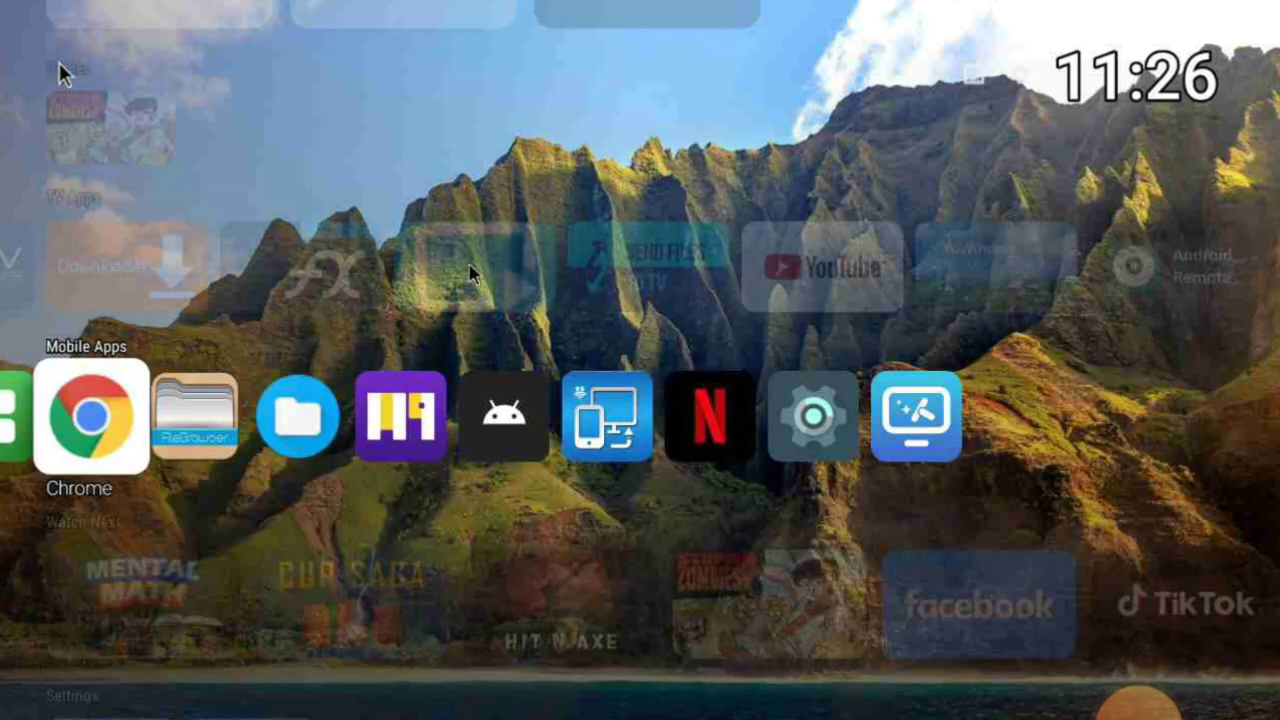
key("Menu")
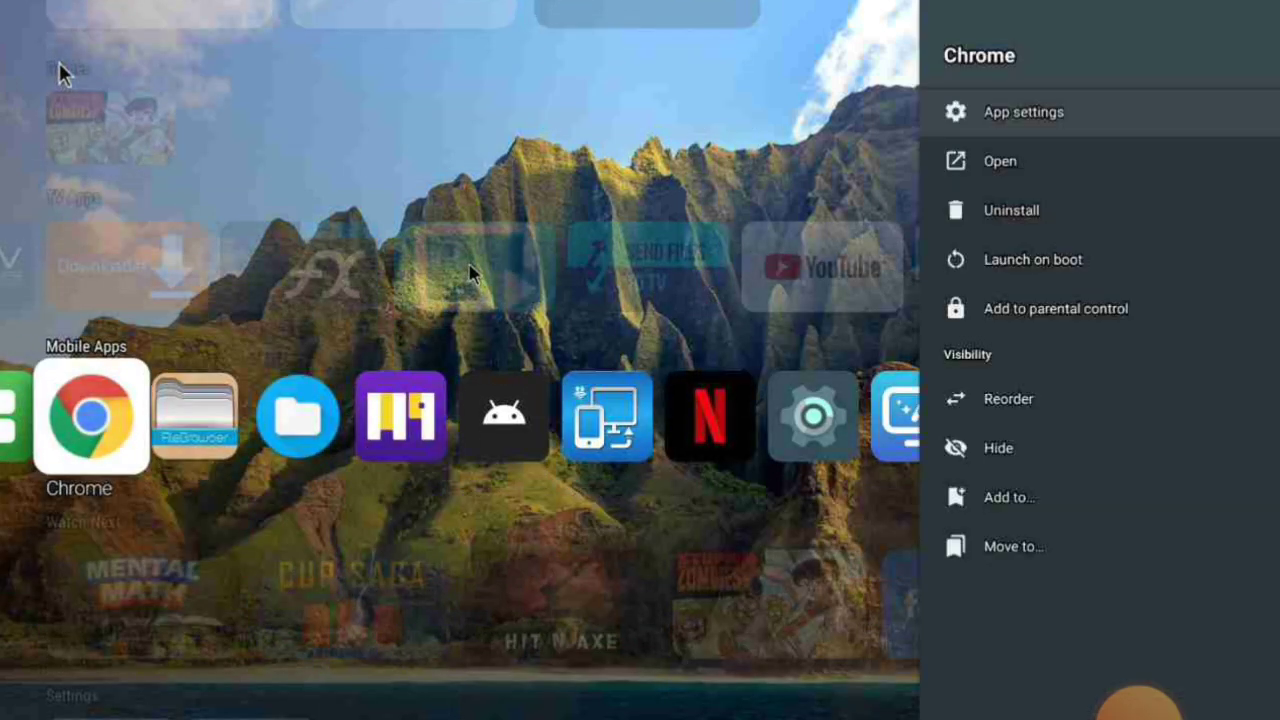
key("Down")
key("Down")
key("Down")
key("Down")
key("Down")
key("Down")
key("Down")
key("Down")
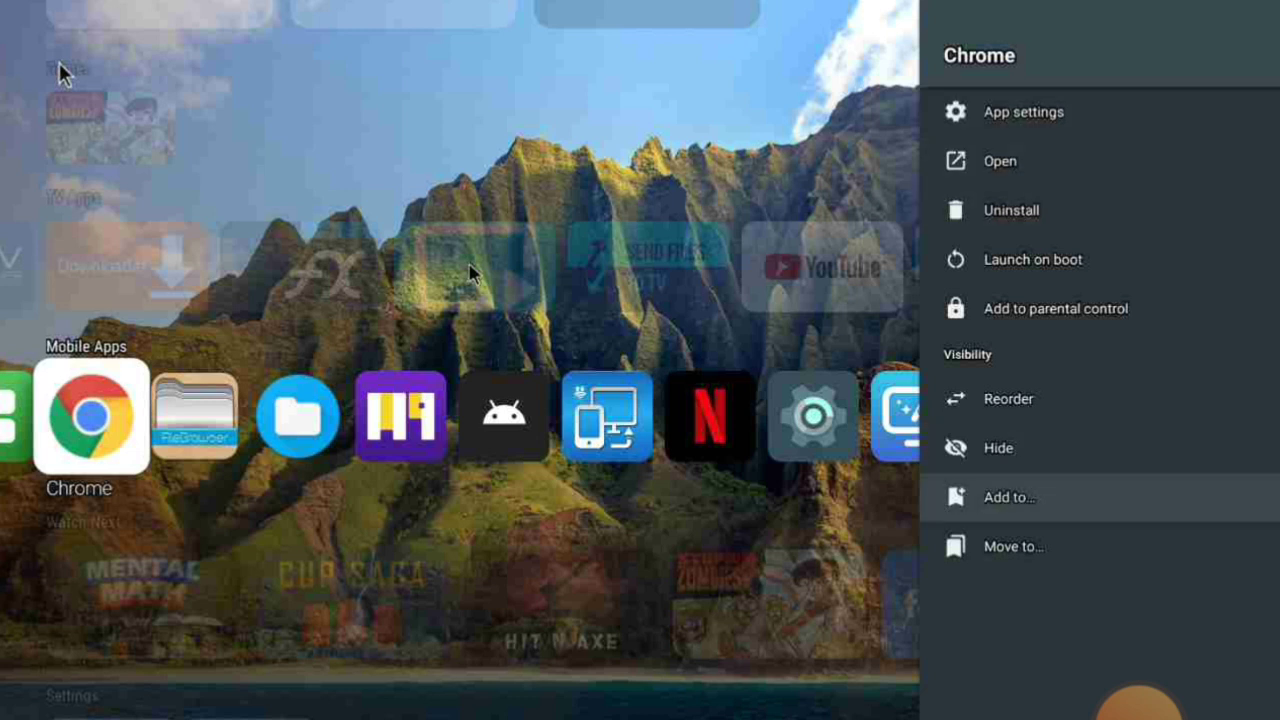
key("Return")
key("Down")
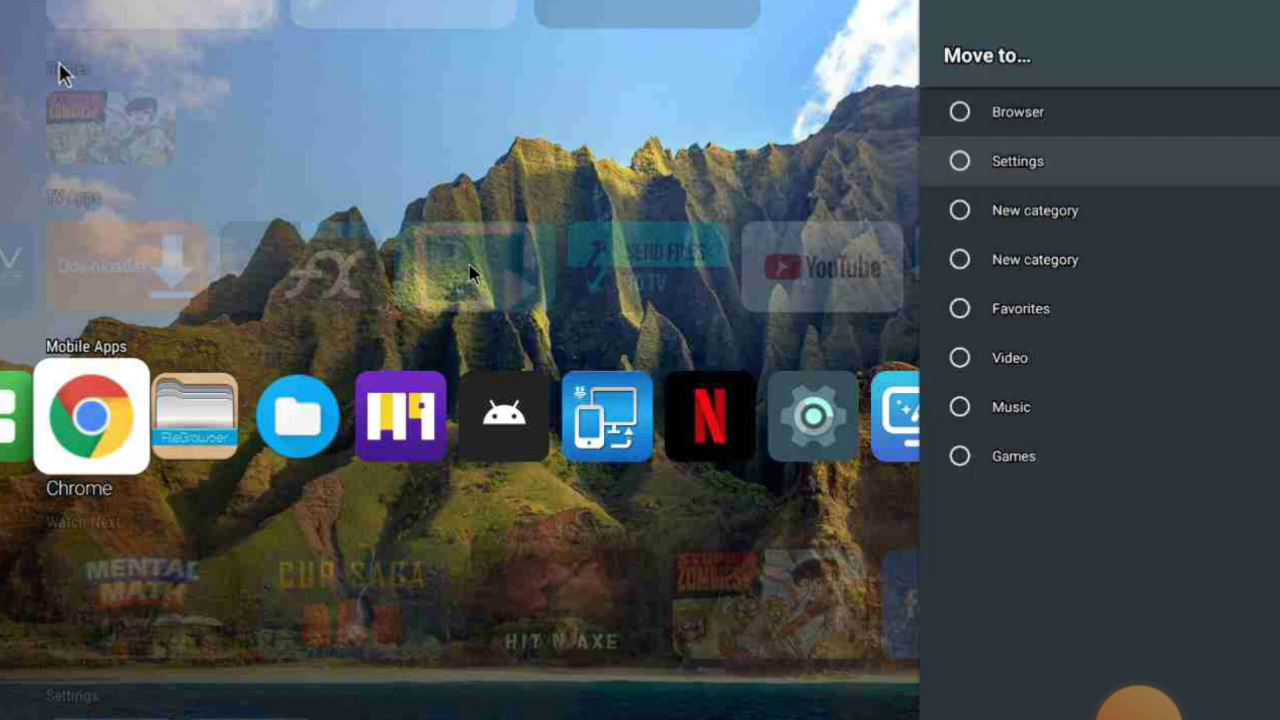
key("Up")
key("Return")
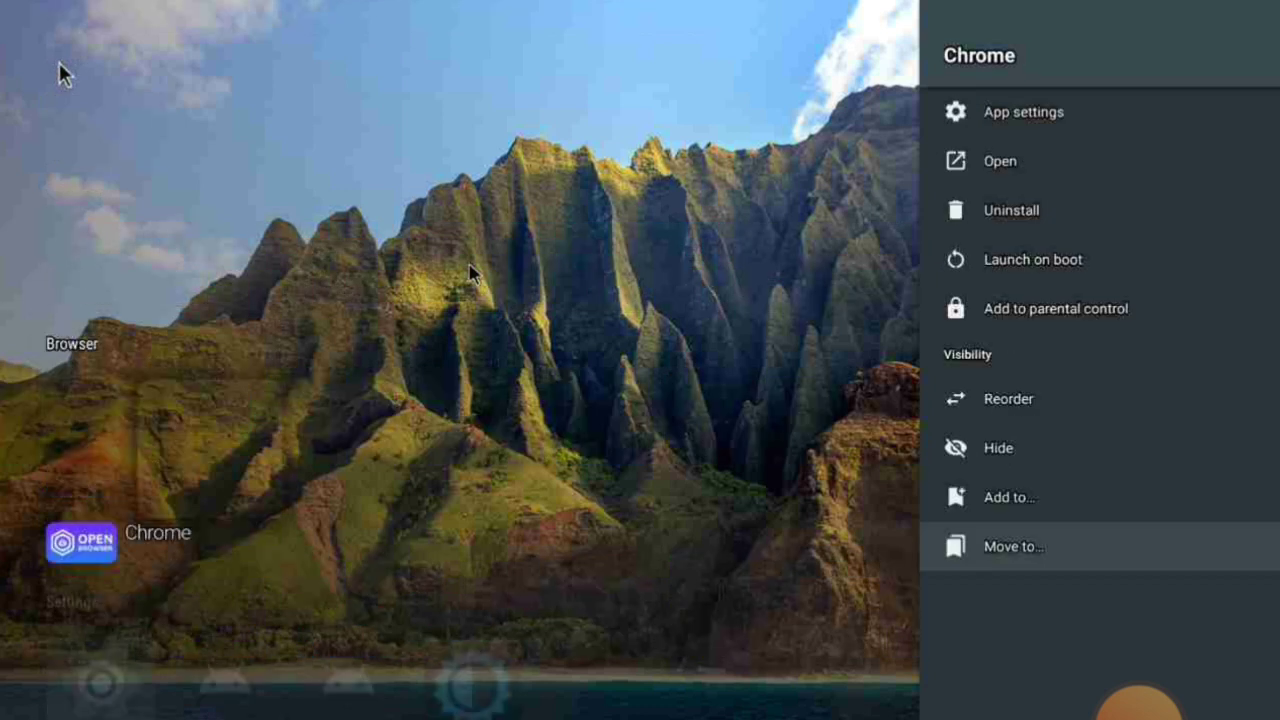
key("Escape")
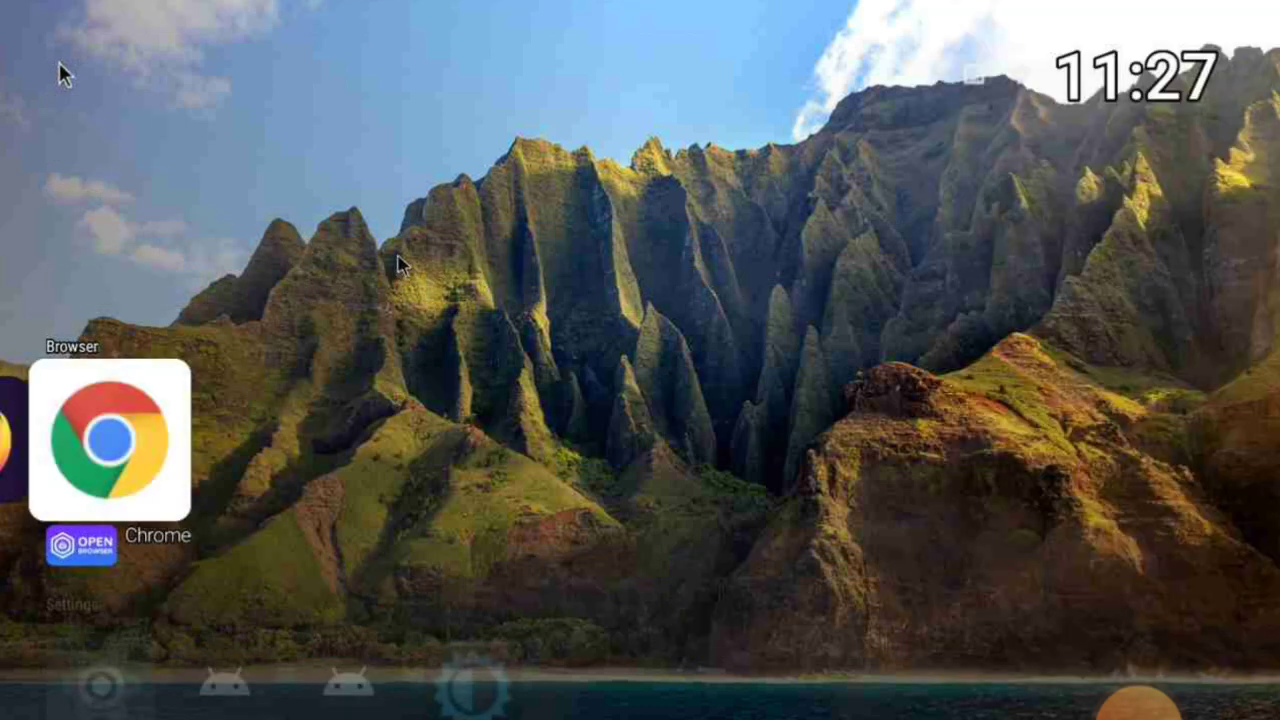
- Open Chrome from the launcher's Browser row
key("Left")
key("Right")
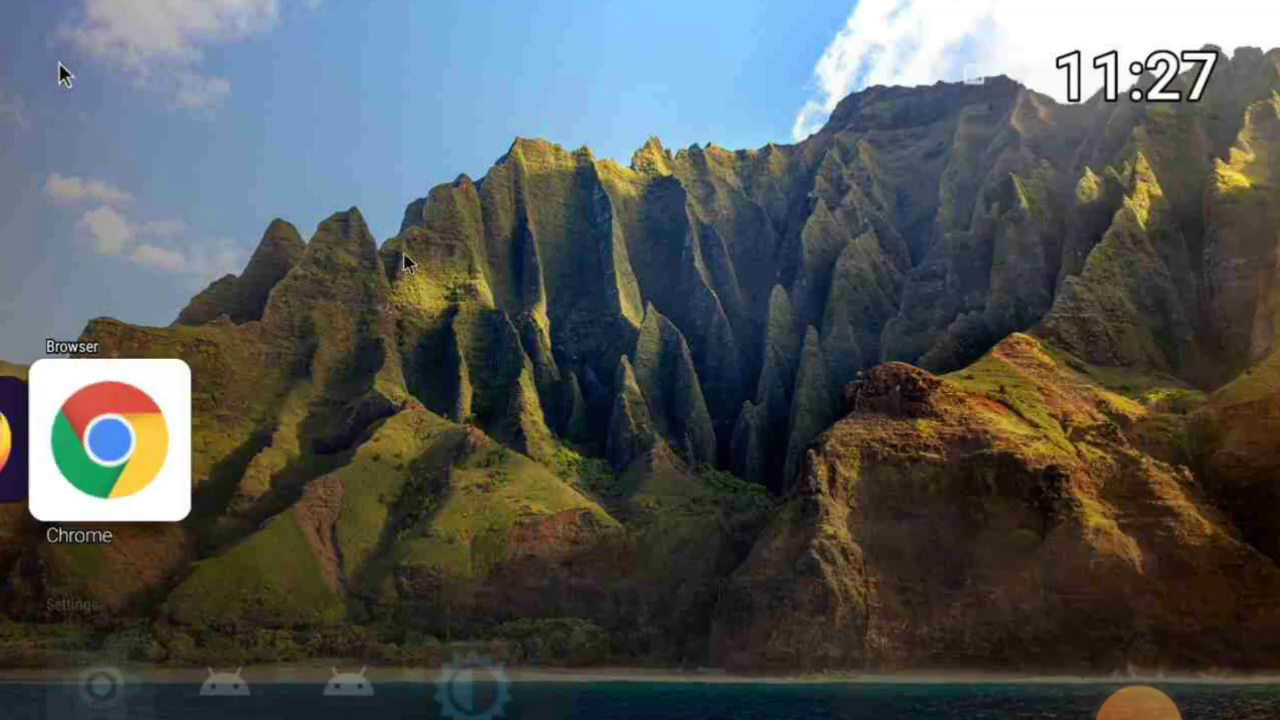
key("Return")
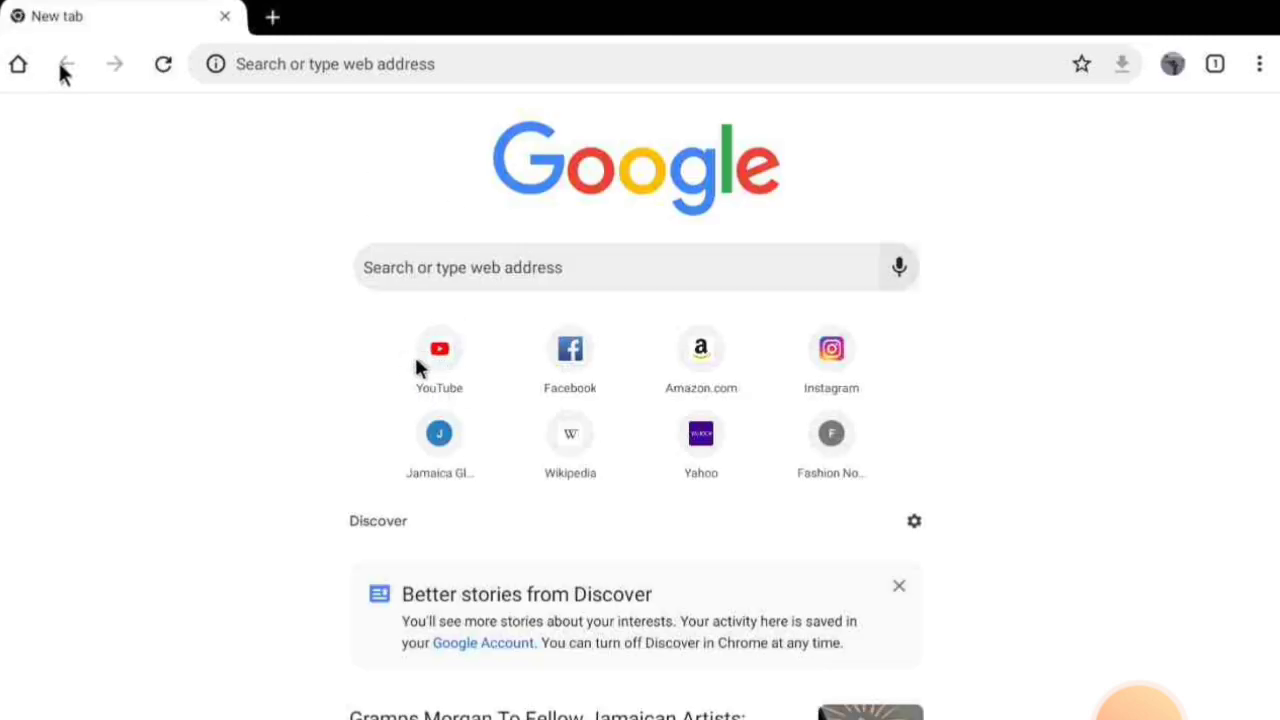
- Load YouTube from the new tab page's shortcuts, and replace its tab with a fresh one
left_click(447, 370)
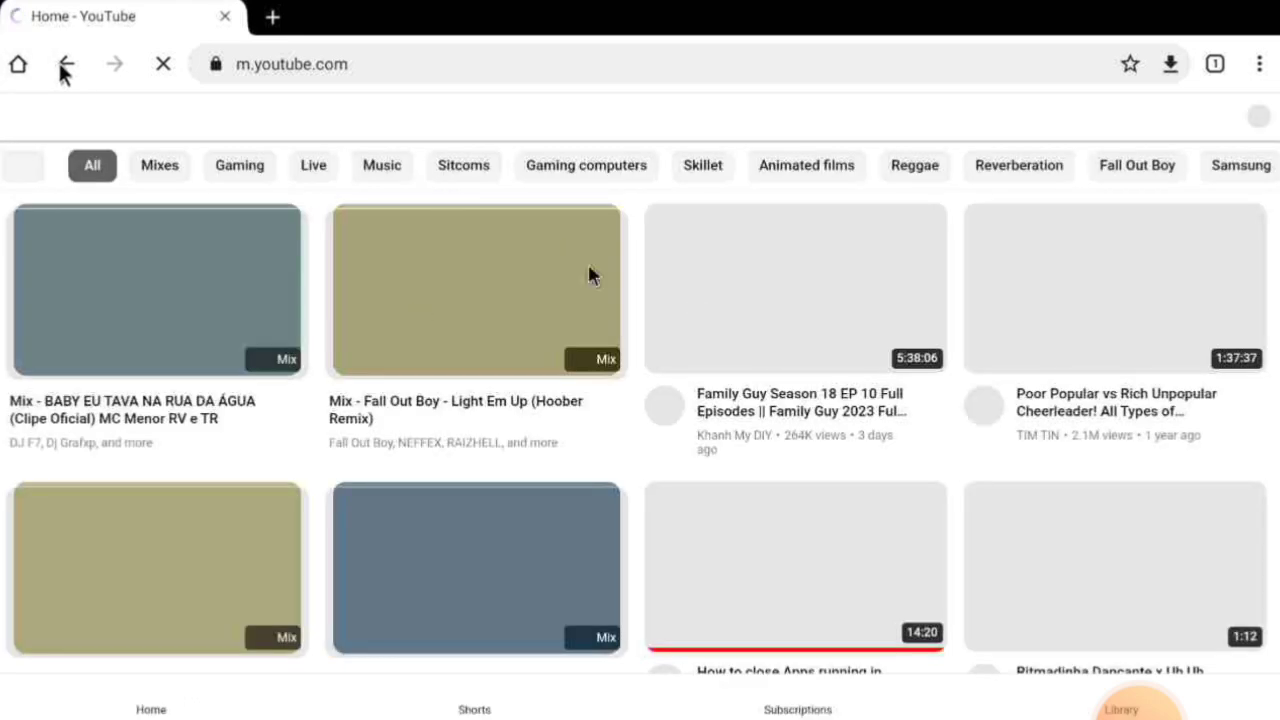
left_click(272, 16)
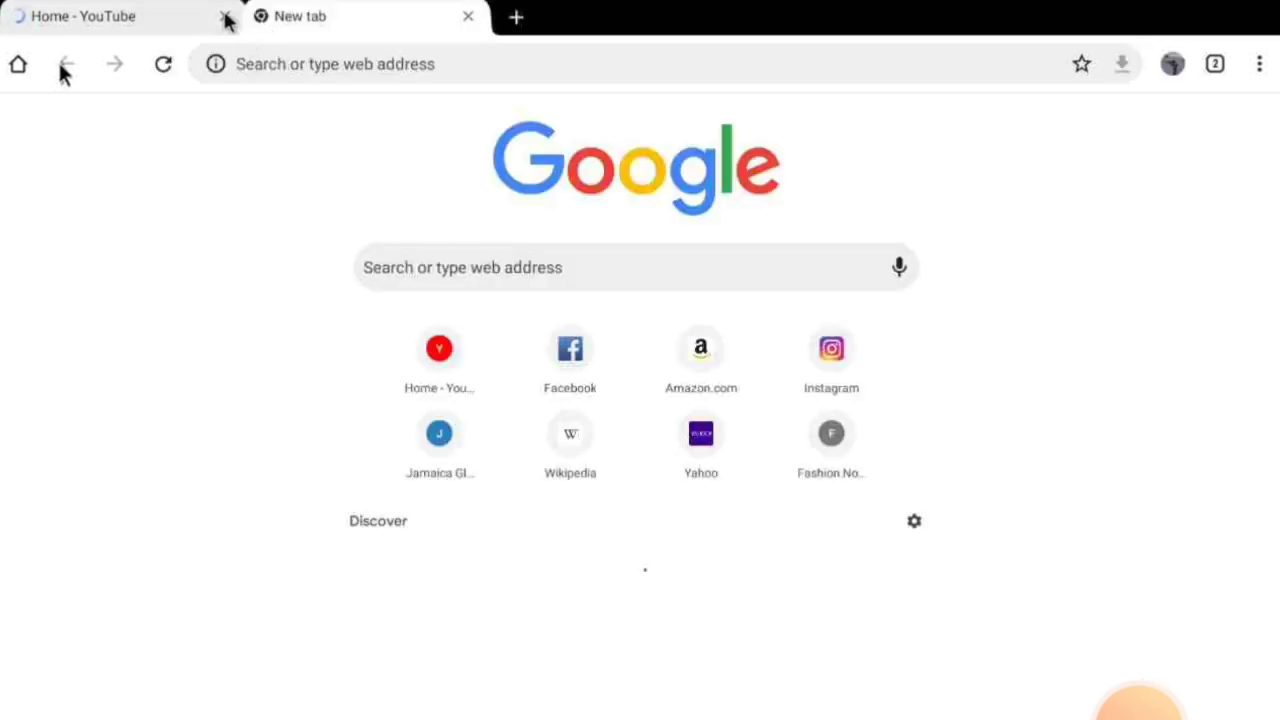
left_click(225, 16)
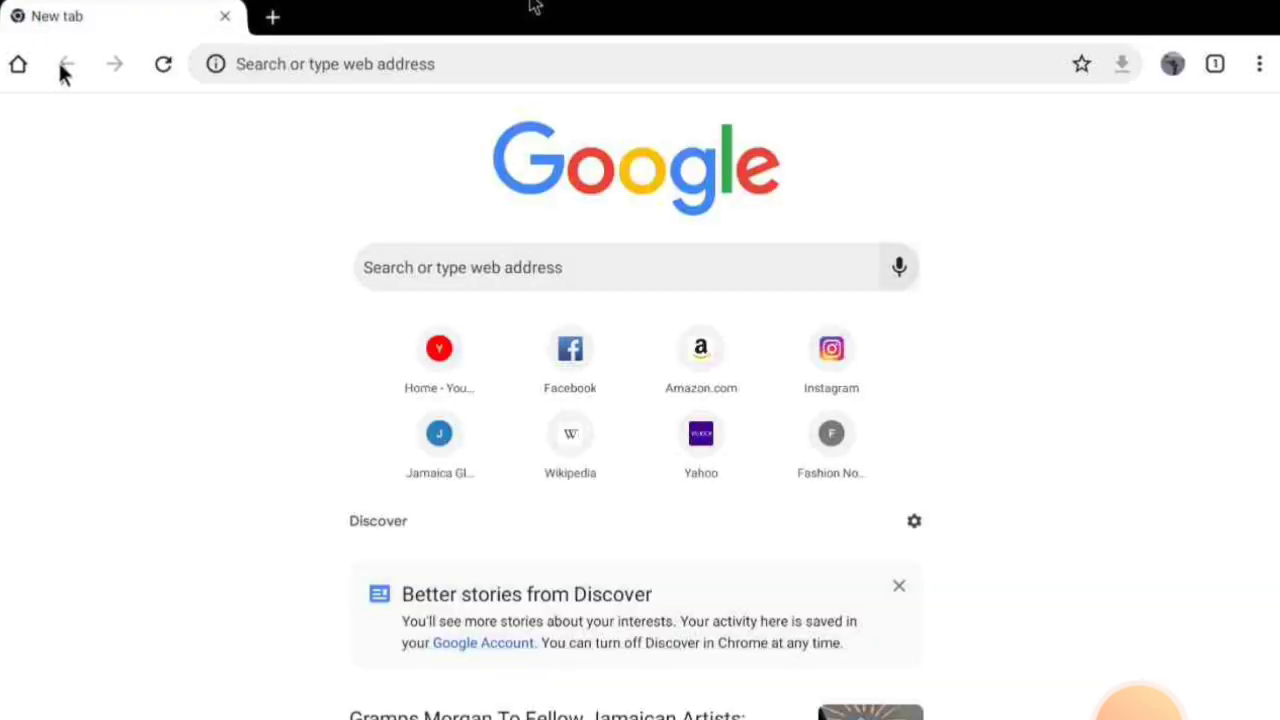